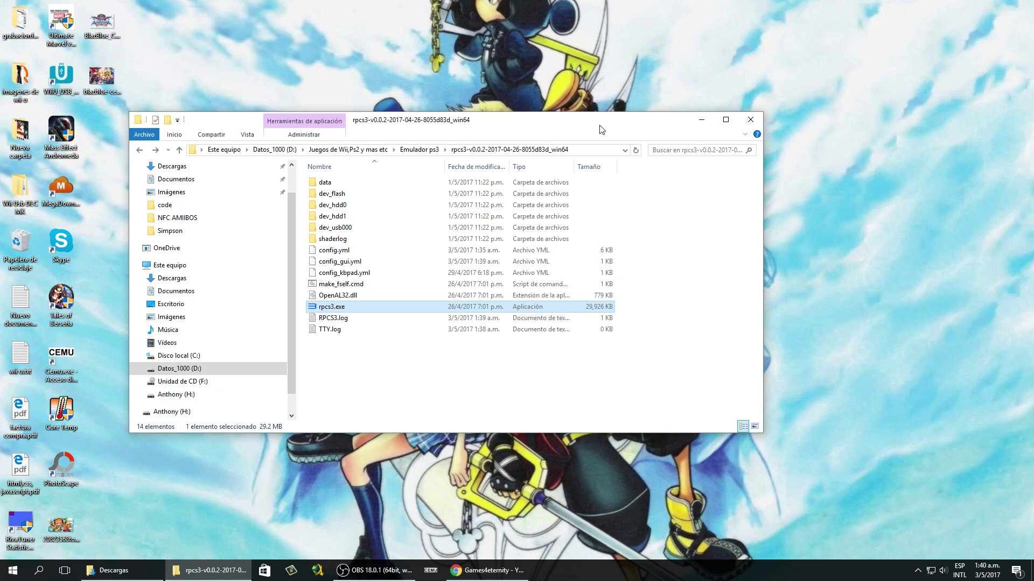
key(Return)
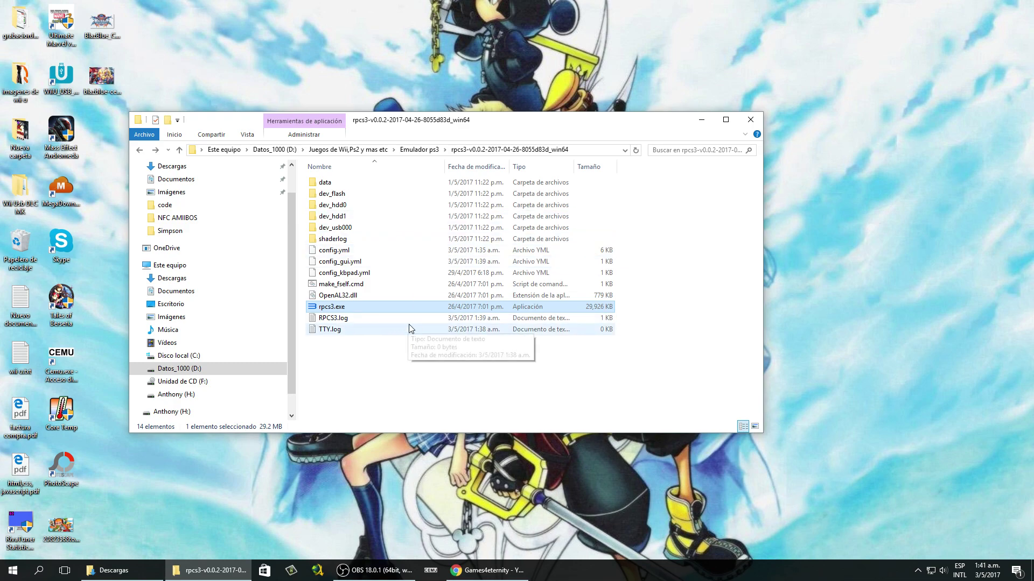
click(394, 394)
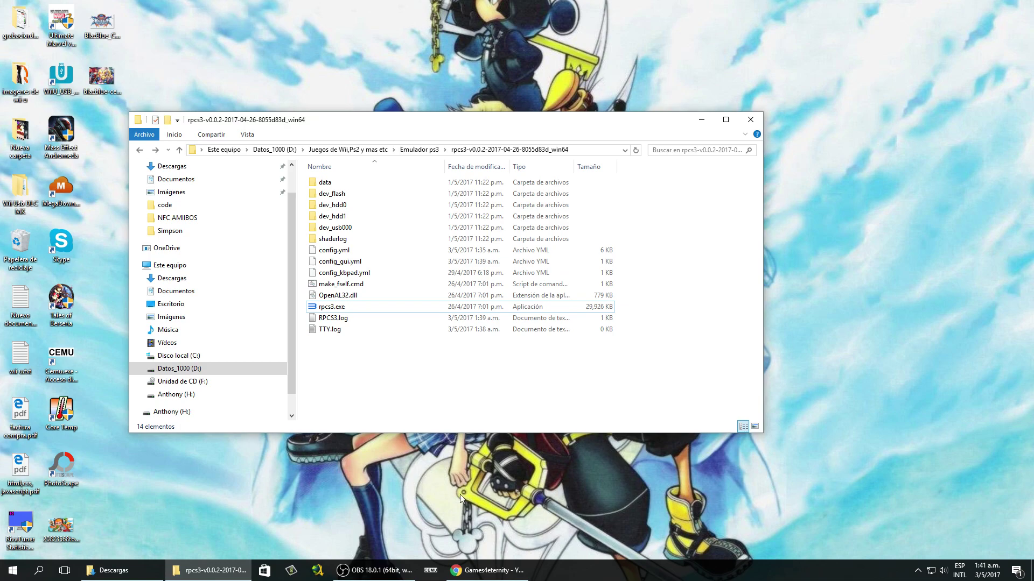
click(478, 572)
click(478, 574)
click(477, 574)
click(525, 8)
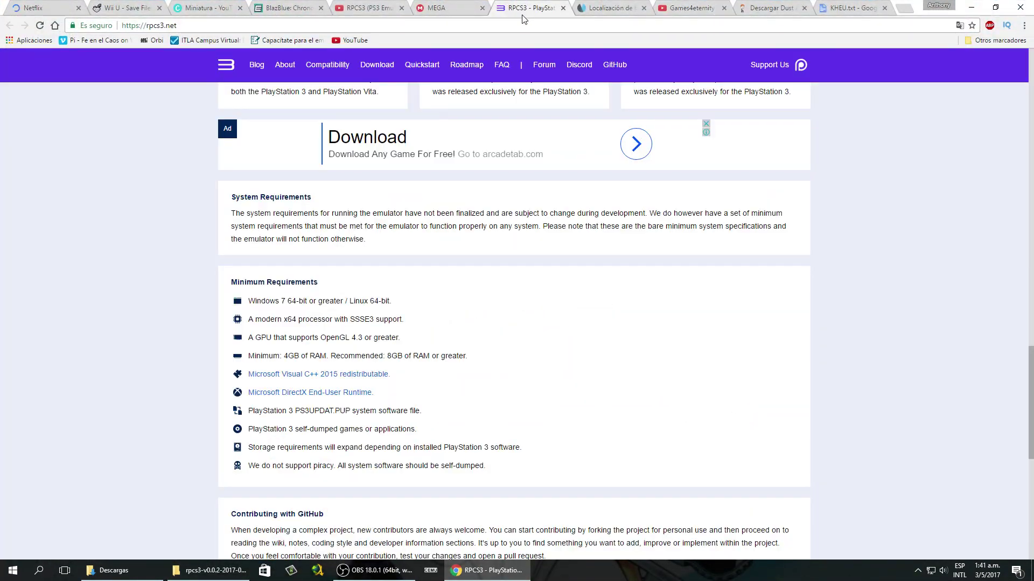
scroll(598, 237, up, 1)
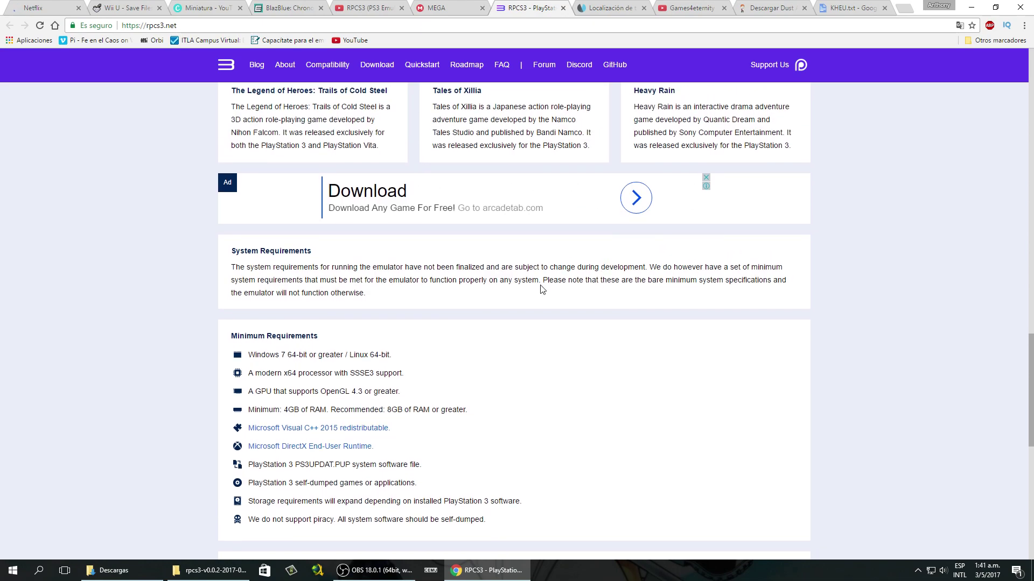
scroll(538, 258, down, 2)
scroll(506, 277, up, 8)
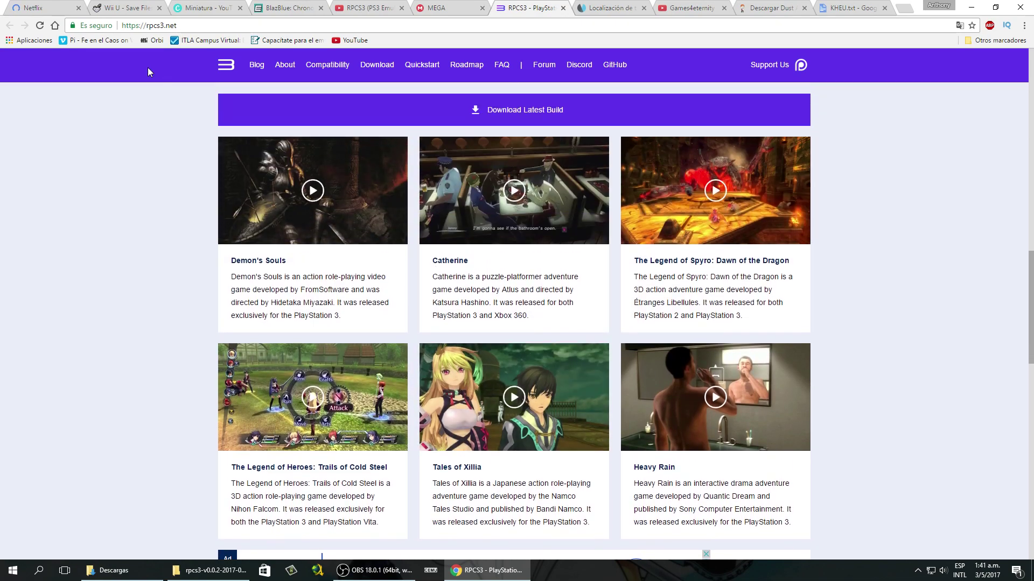
click(166, 26)
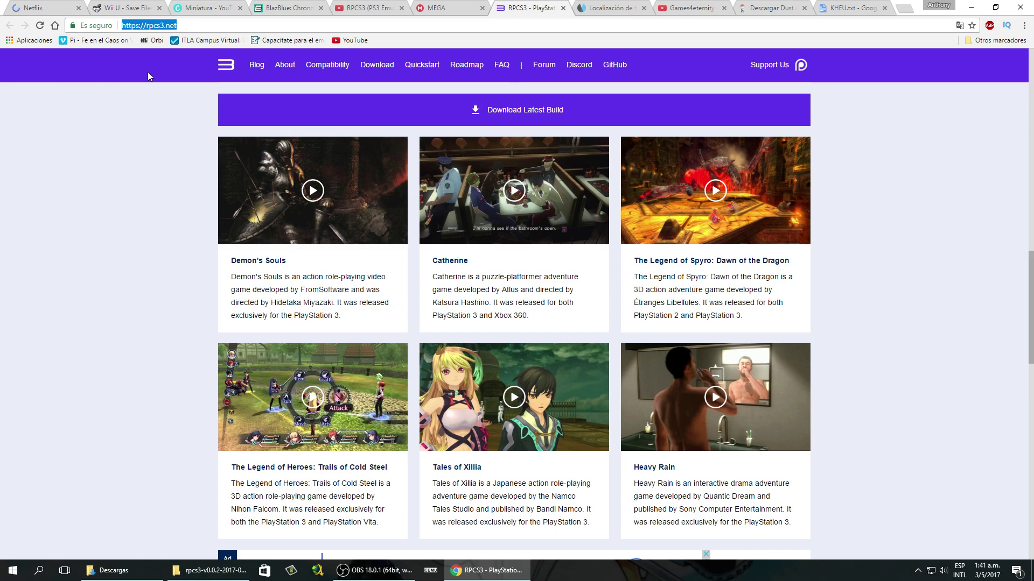
- Open the site's compatibility list and review the status categories and the tested games
scroll(120, 150, down, 2)
scroll(128, 142, down, 4)
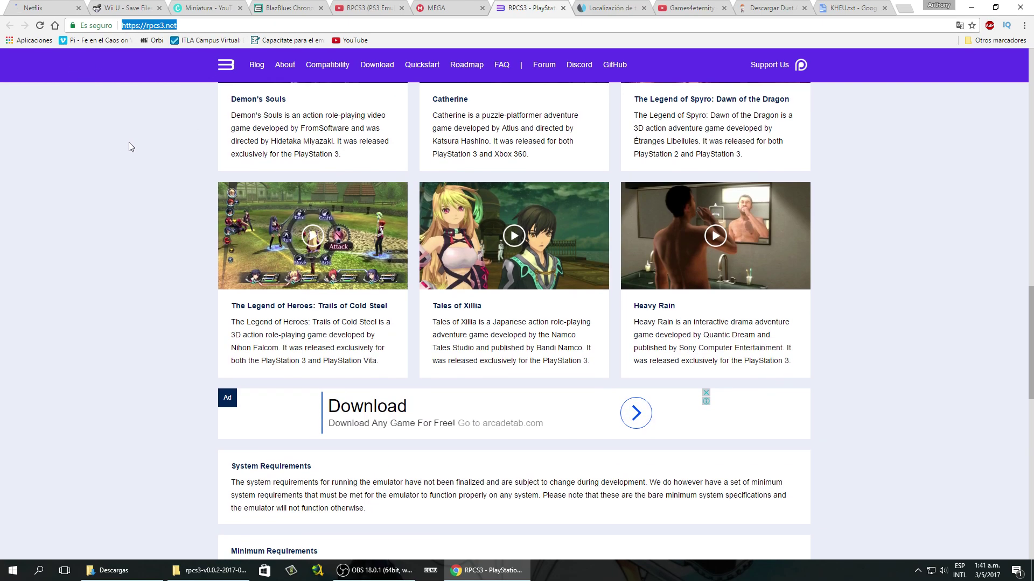
scroll(128, 142, up, 7)
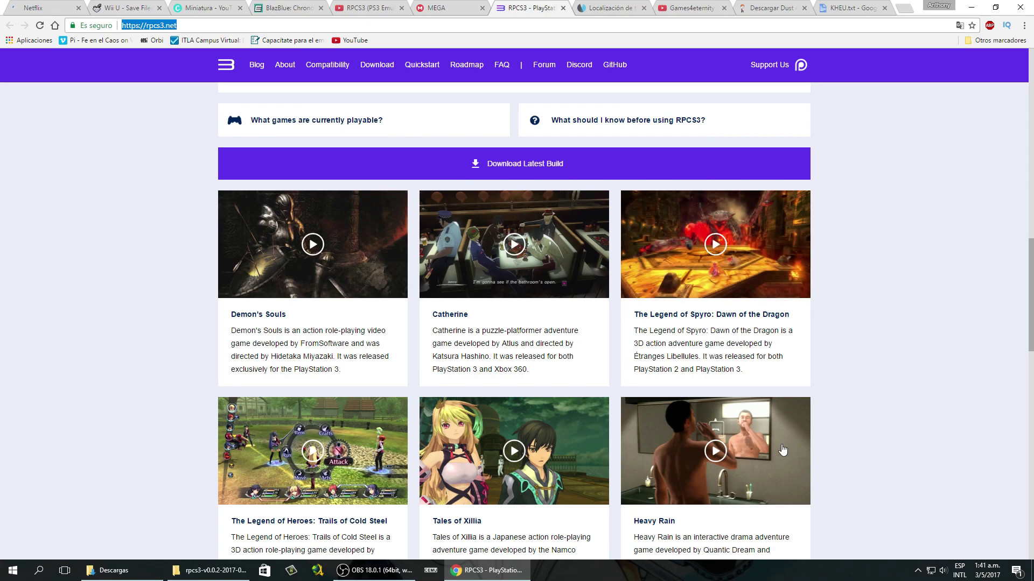
scroll(544, 454, up, 4)
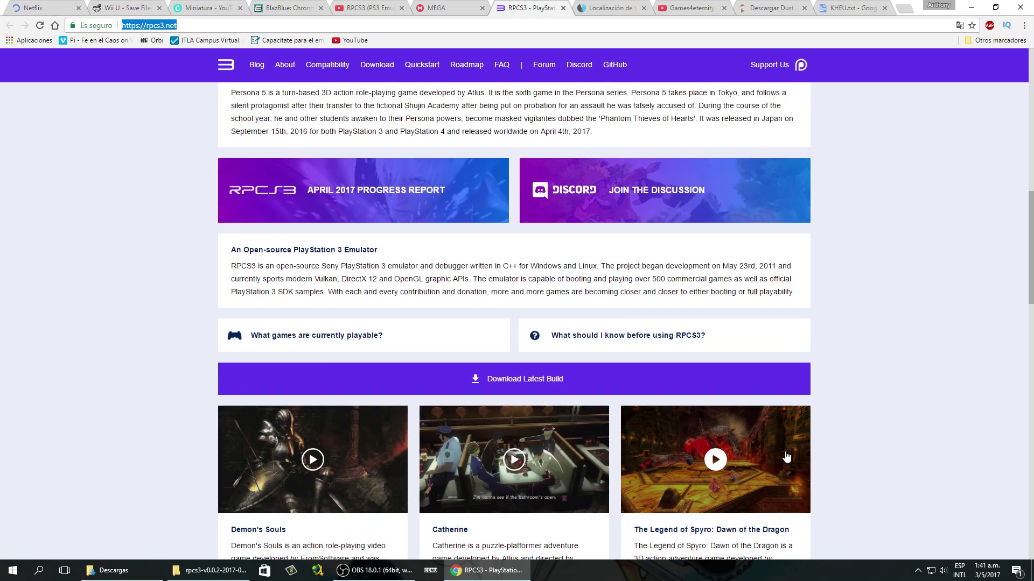
scroll(495, 393, up, 7)
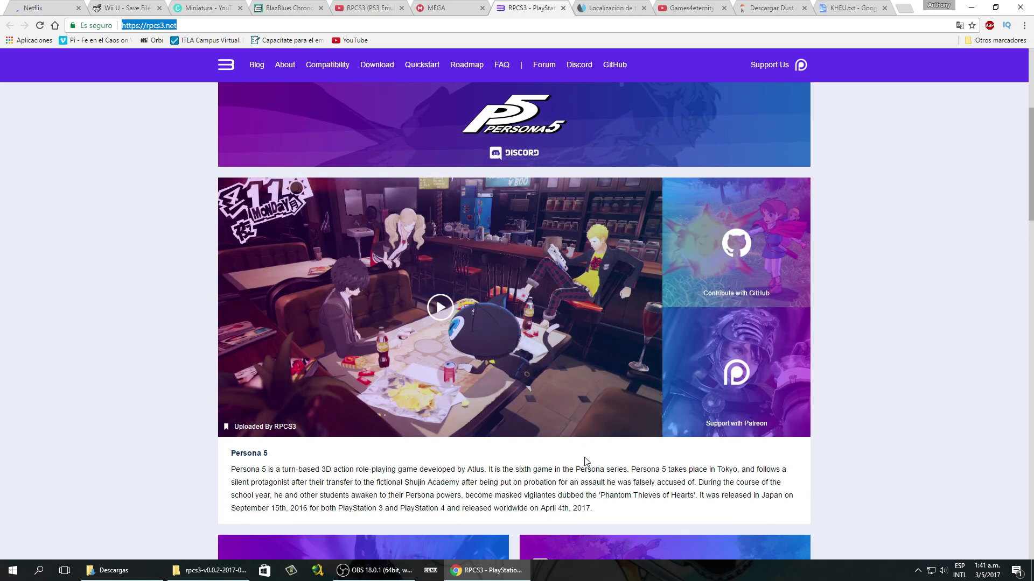
scroll(582, 431, up, 2)
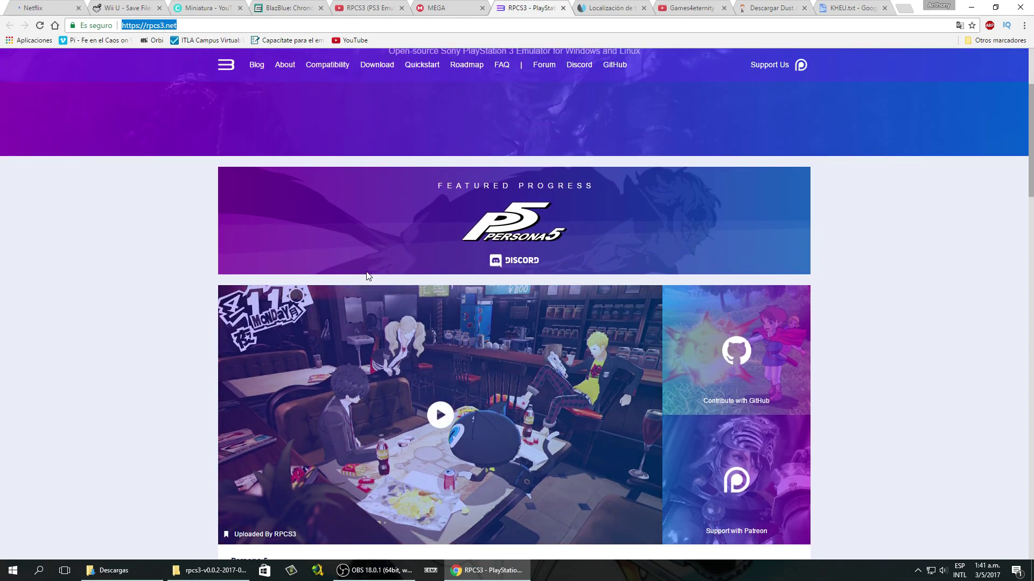
click(325, 72)
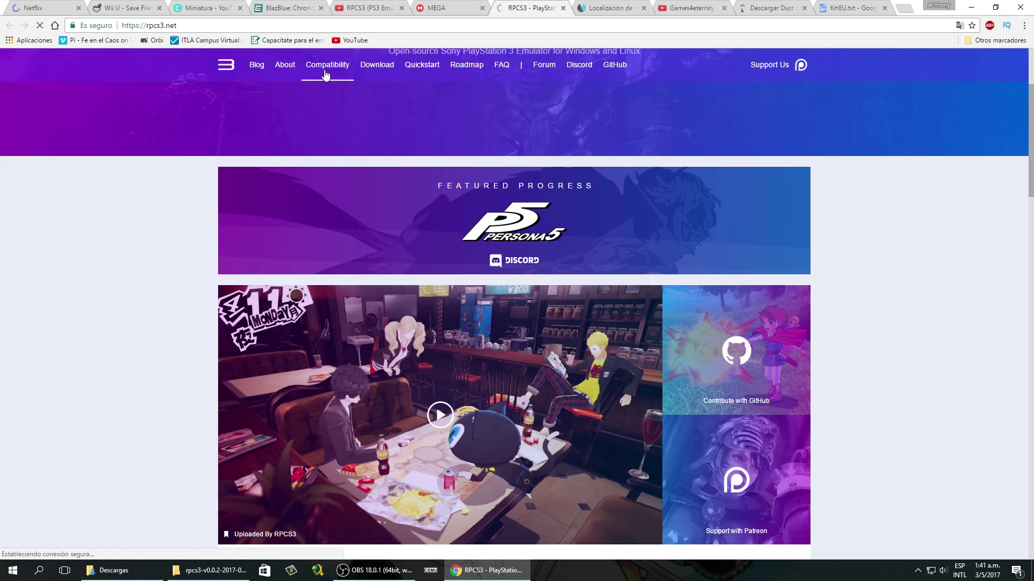
scroll(338, 224, down, 6)
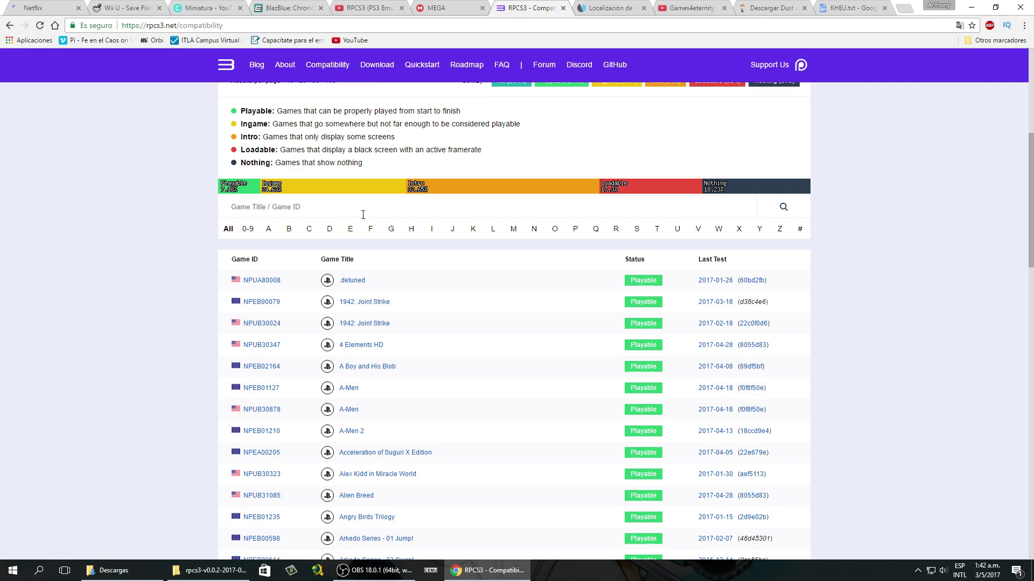
scroll(363, 214, down, 1)
scroll(363, 214, up, 3)
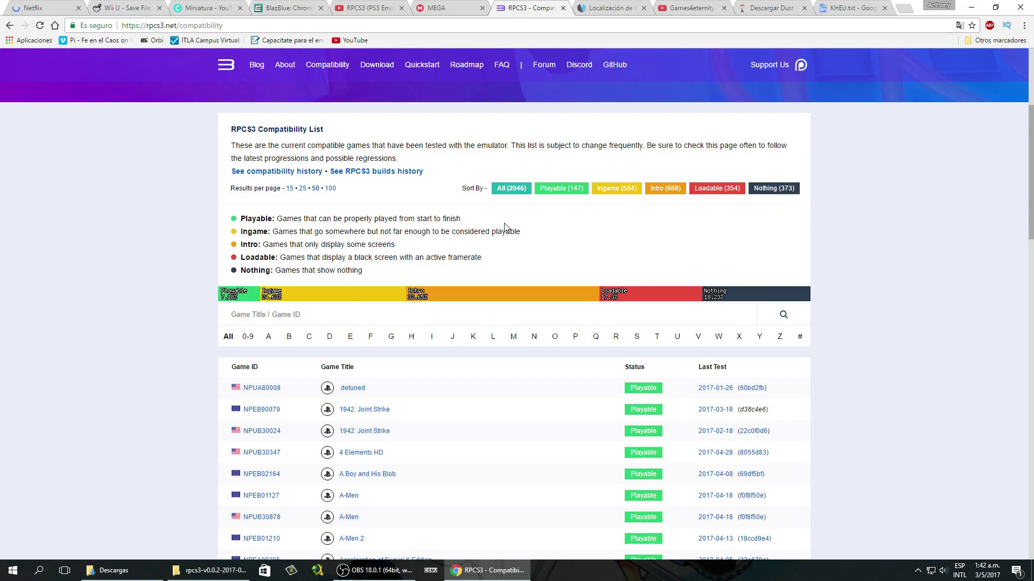
scroll(496, 221, down, 3)
scroll(493, 224, up, 4)
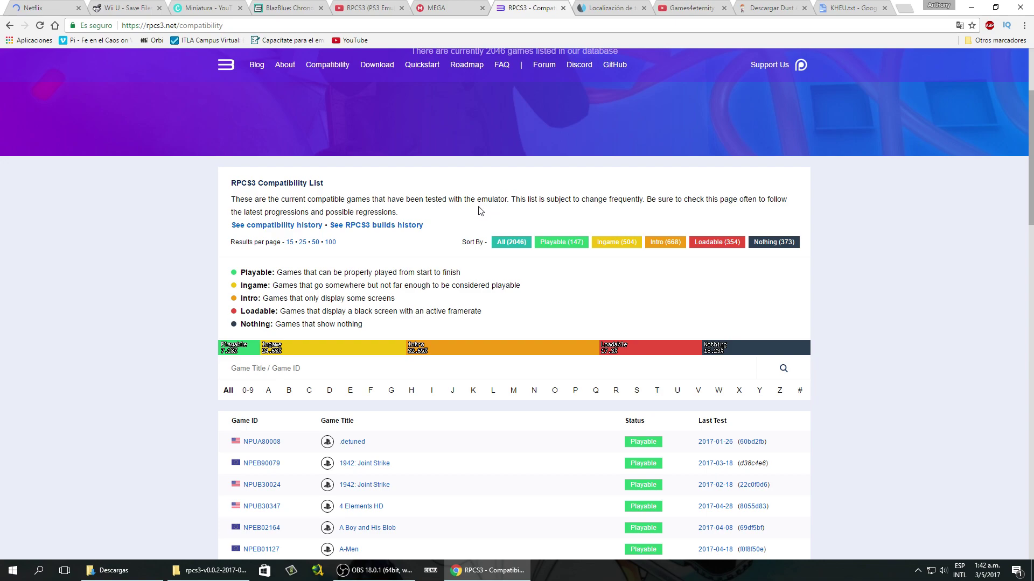
- Return to the RPCS3 home page and highlight the Windows 7 64-bit entry under Minimum Requirements
click(5, 28)
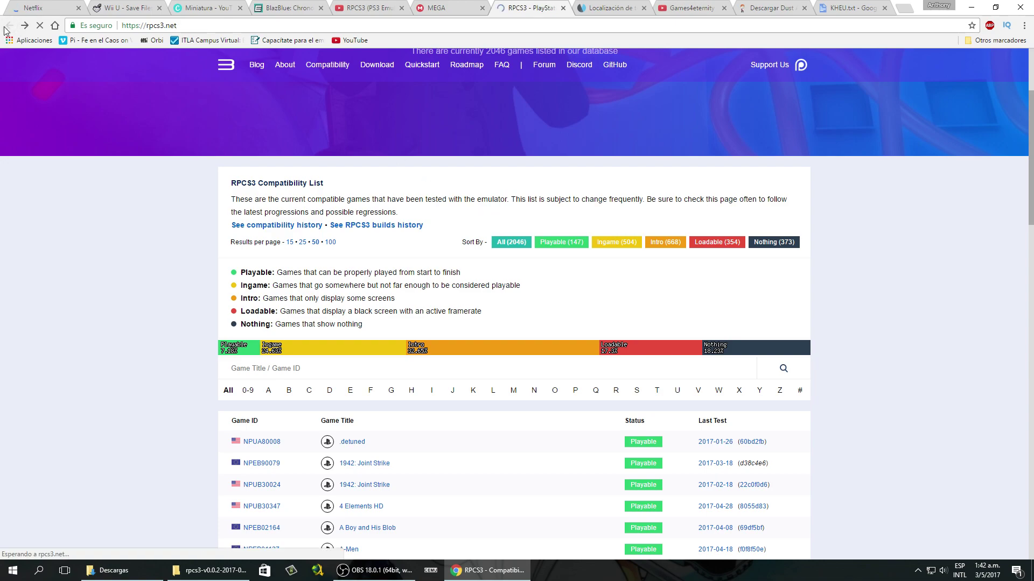
scroll(288, 216, down, 10)
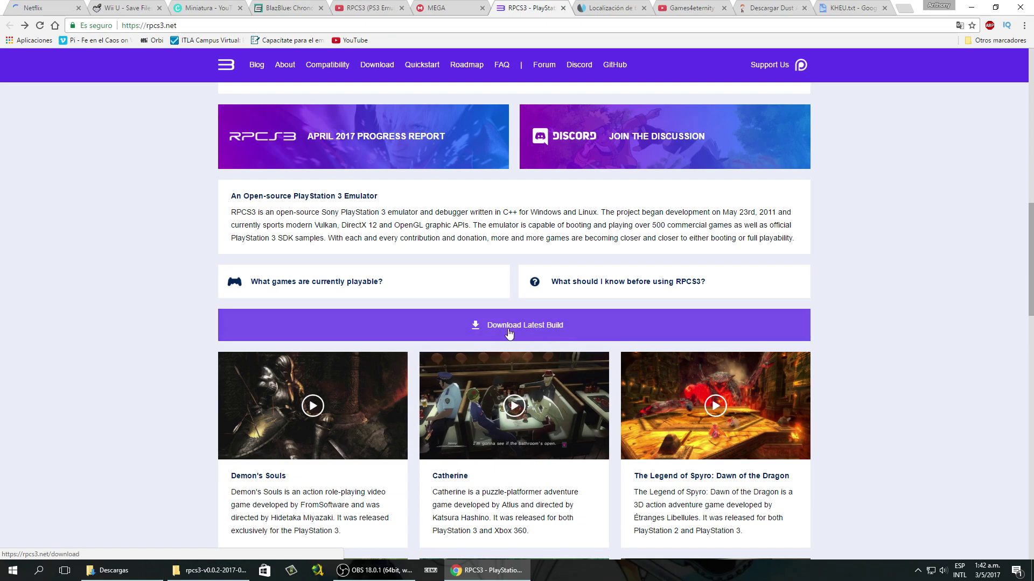
scroll(565, 339, down, 6)
scroll(557, 347, down, 7)
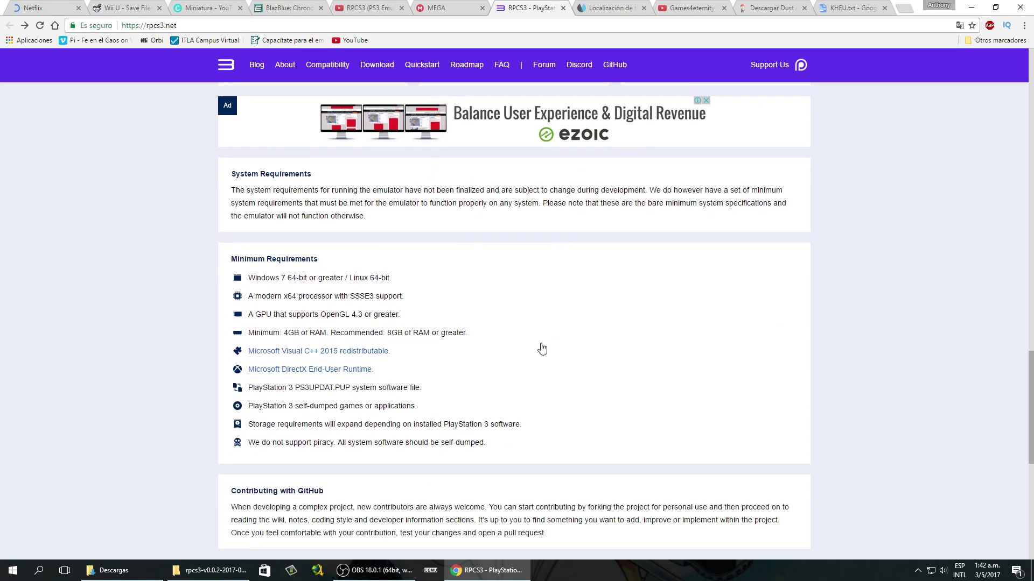
drag(248, 247, 296, 248)
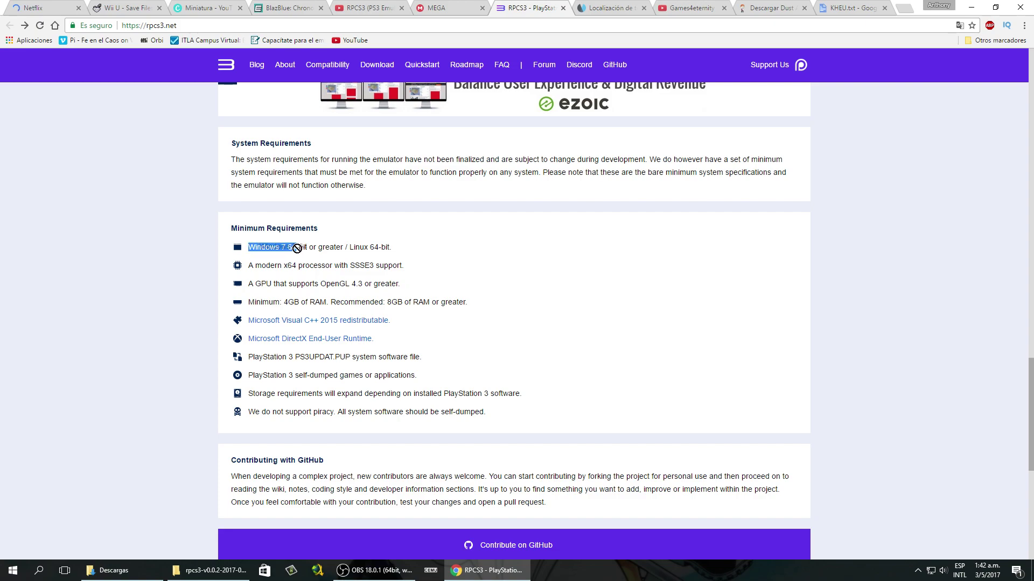
click(279, 250)
drag(288, 250, 309, 251)
- Highlight the processor requirement, including the x64 and SSSE3 wording, in the minimum requirements
click(305, 268)
drag(291, 265, 333, 267)
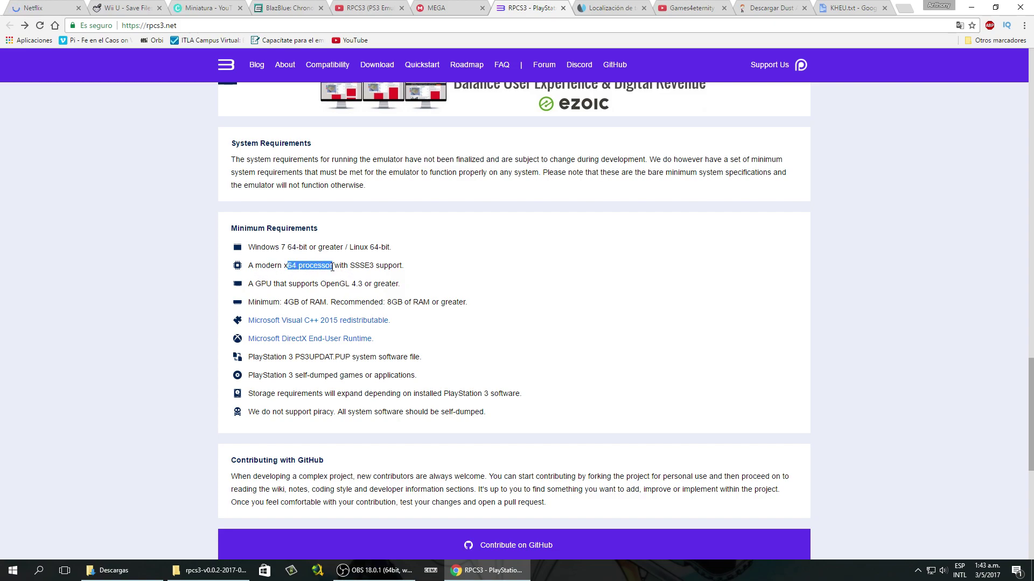
drag(253, 266, 330, 267)
drag(350, 266, 378, 268)
click(378, 268)
drag(373, 267, 350, 267)
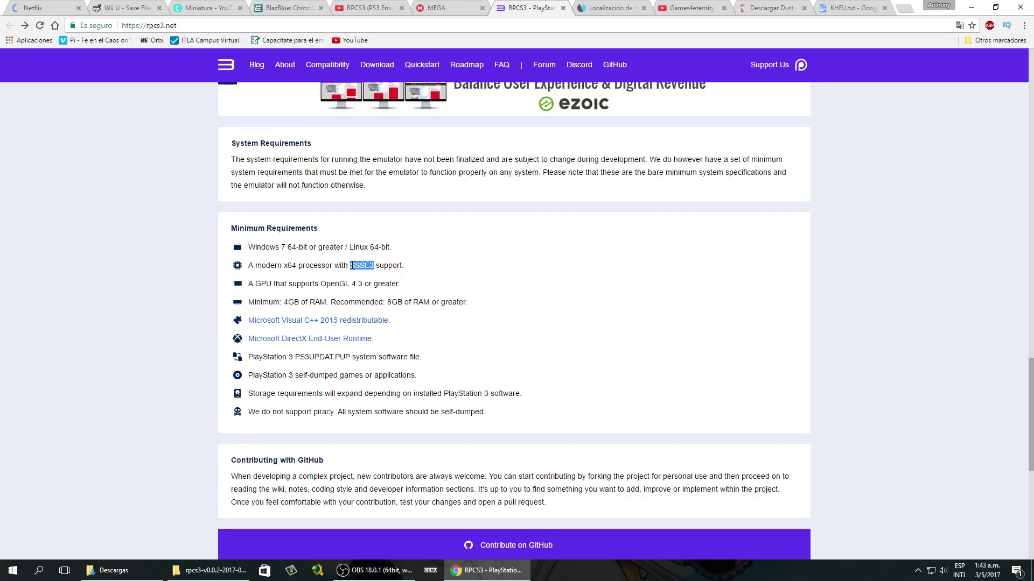
click(357, 285)
drag(355, 268, 374, 266)
click(375, 267)
double_click(365, 265)
click(391, 264)
drag(254, 267, 373, 265)
click(345, 265)
- Highlight the OpenGL 4.3 graphics requirement and the 4GB minimum and 8GB recommended RAM values
click(281, 283)
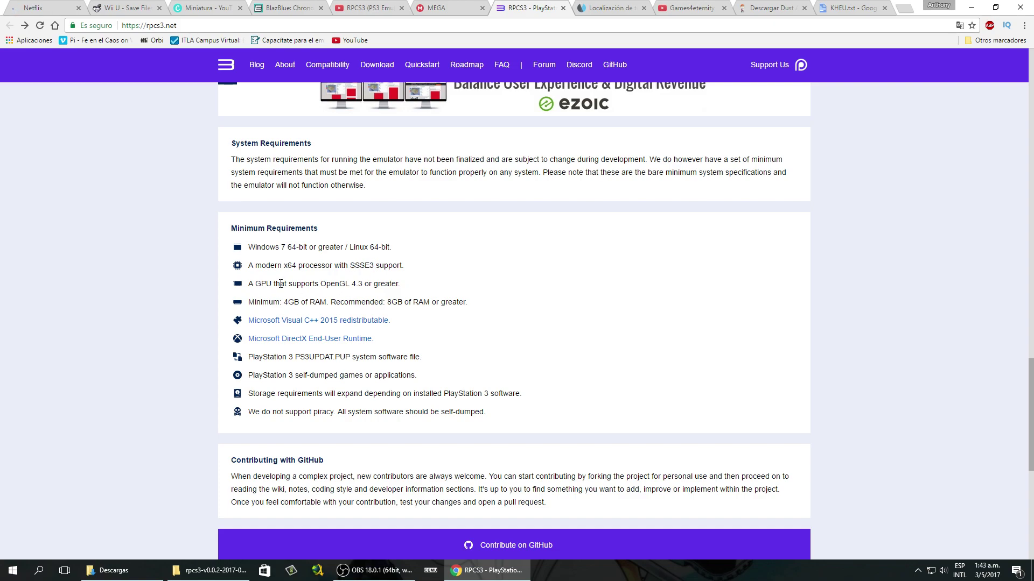
drag(322, 286, 374, 285)
click(353, 287)
click(373, 285)
scroll(366, 318, down, 1)
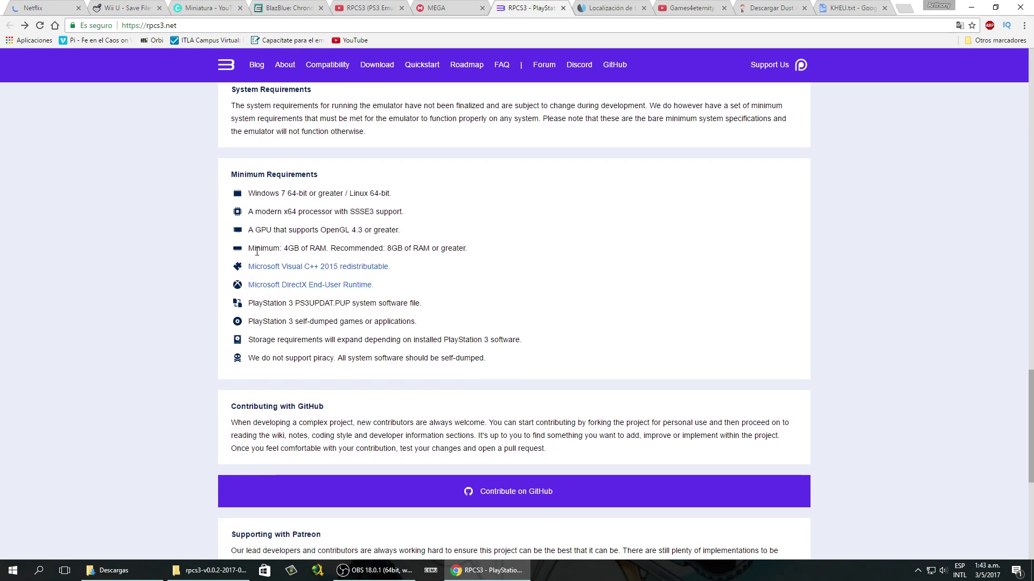
drag(281, 249, 325, 251)
drag(391, 250, 446, 253)
click(459, 263)
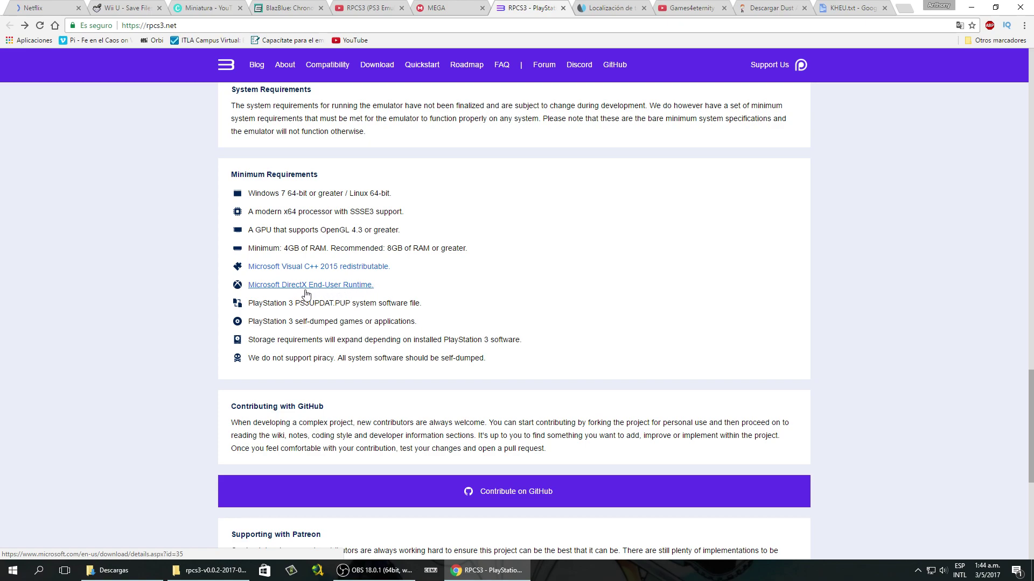
- Highlight the PS3UPDAT.PUP system file, self-dumped games and storage entries in the minimum requirements
scroll(309, 296, down, 1)
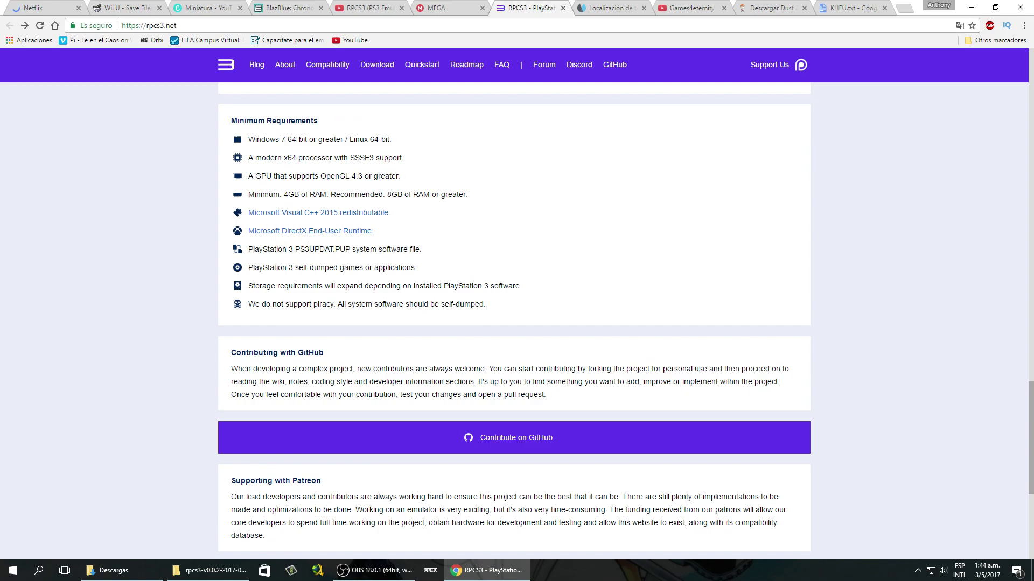
drag(297, 250, 353, 251)
click(359, 251)
drag(276, 268, 386, 285)
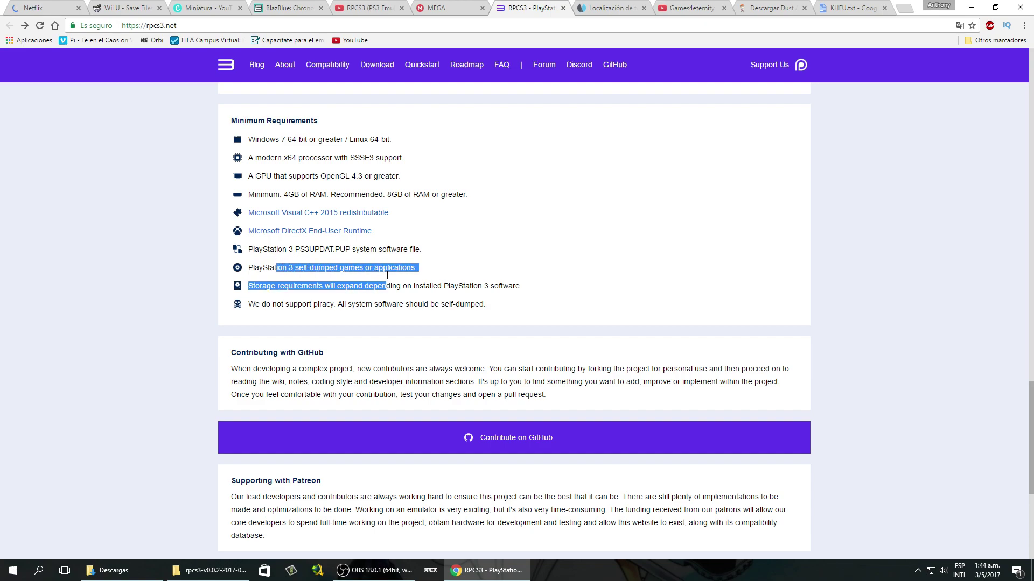
drag(279, 286, 390, 282)
click(454, 289)
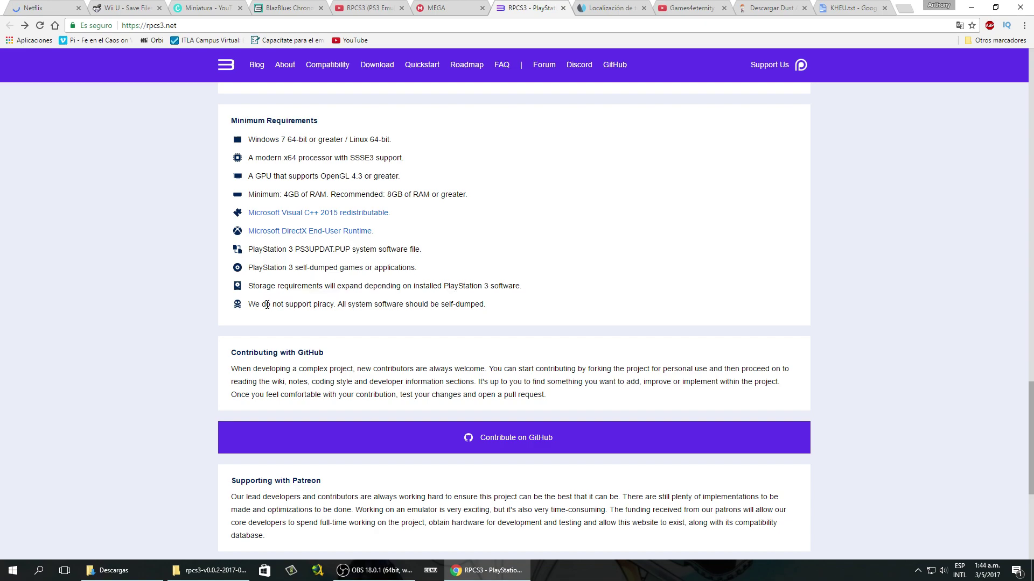
- Highlight the no-piracy statement and the note that all system software should be self-dumped
drag(333, 308, 255, 305)
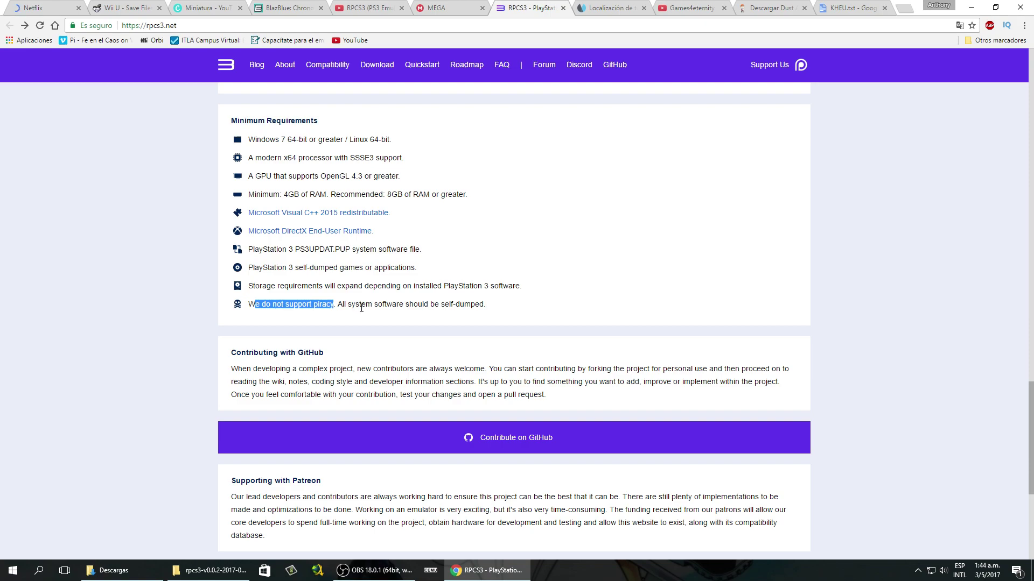
click(425, 306)
drag(484, 306, 359, 304)
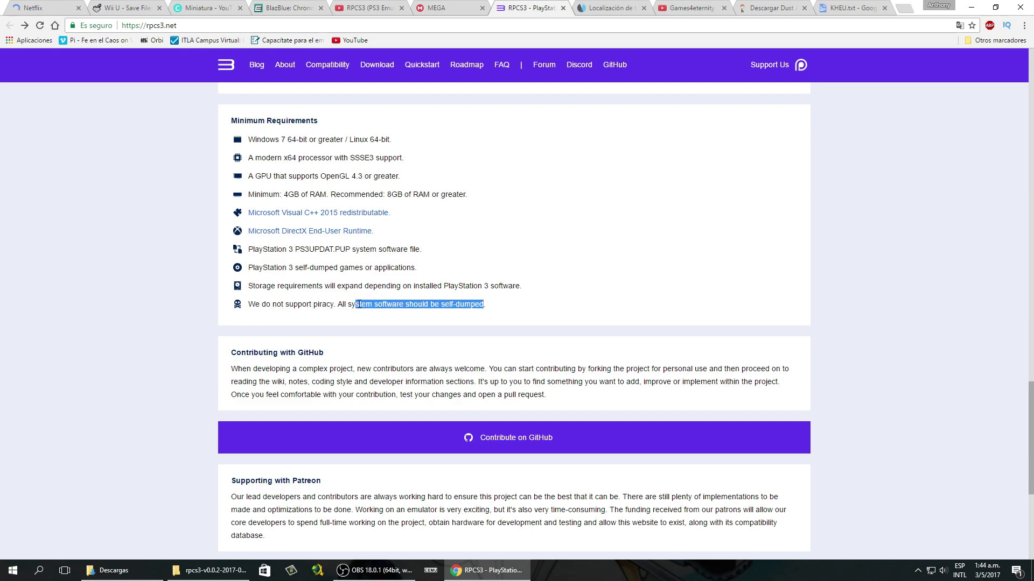
click(434, 305)
drag(442, 305, 480, 306)
click(482, 307)
click(437, 306)
click(487, 306)
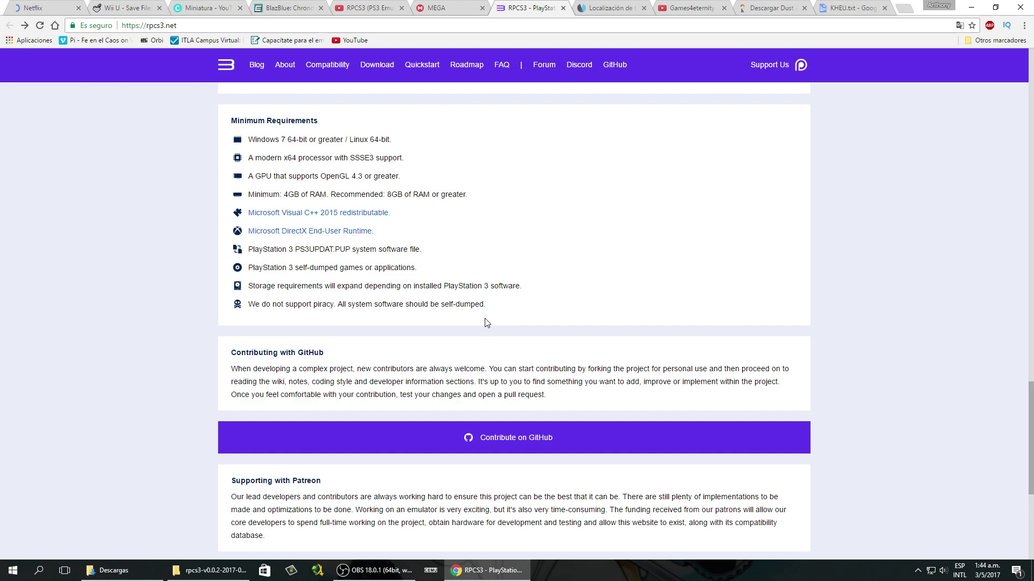
- Minimize the browser and launch rpcs3.exe from the emulator folder
scroll(486, 318, up, 5)
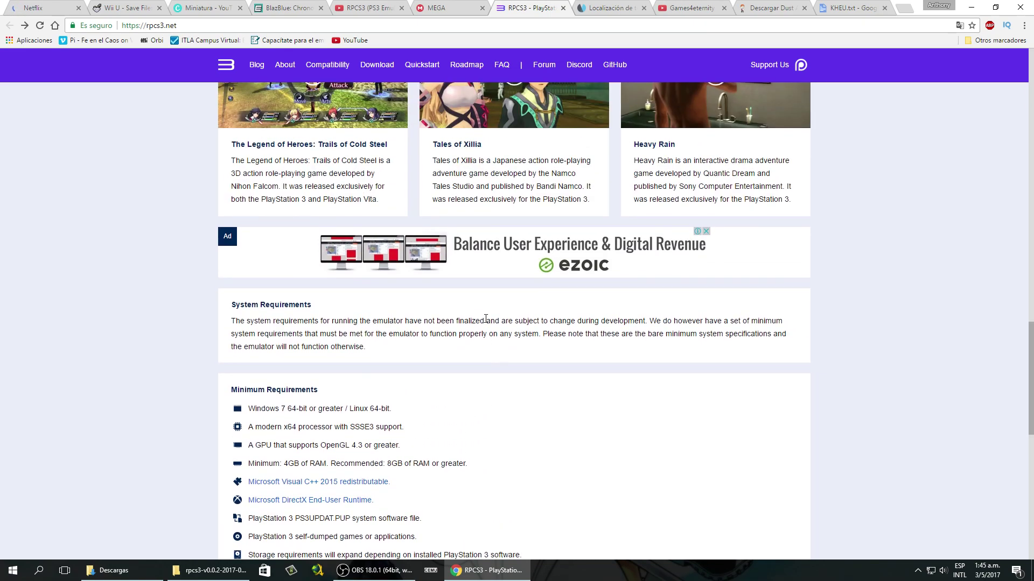
scroll(486, 318, down, 2)
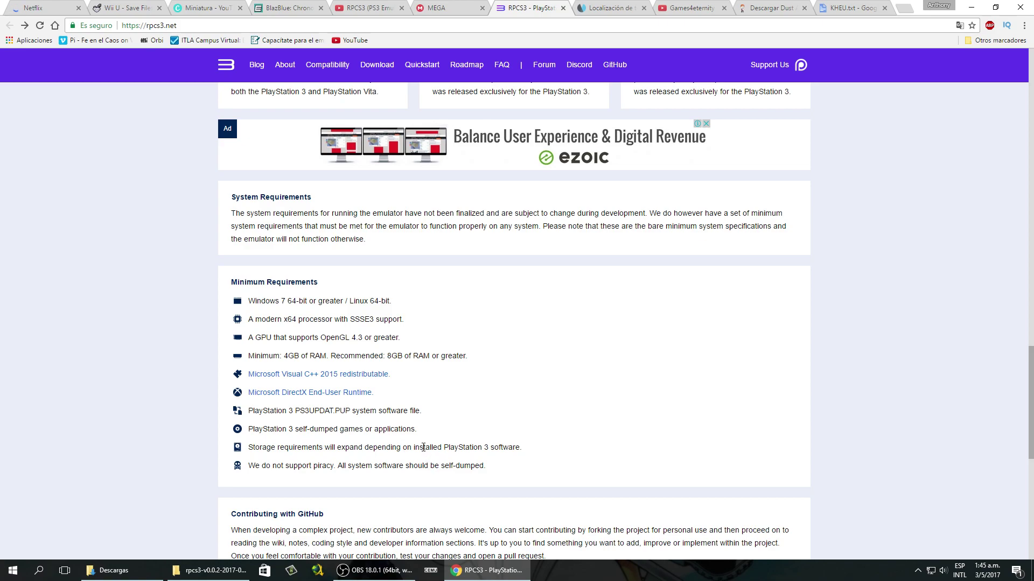
scroll(423, 447, up, 6)
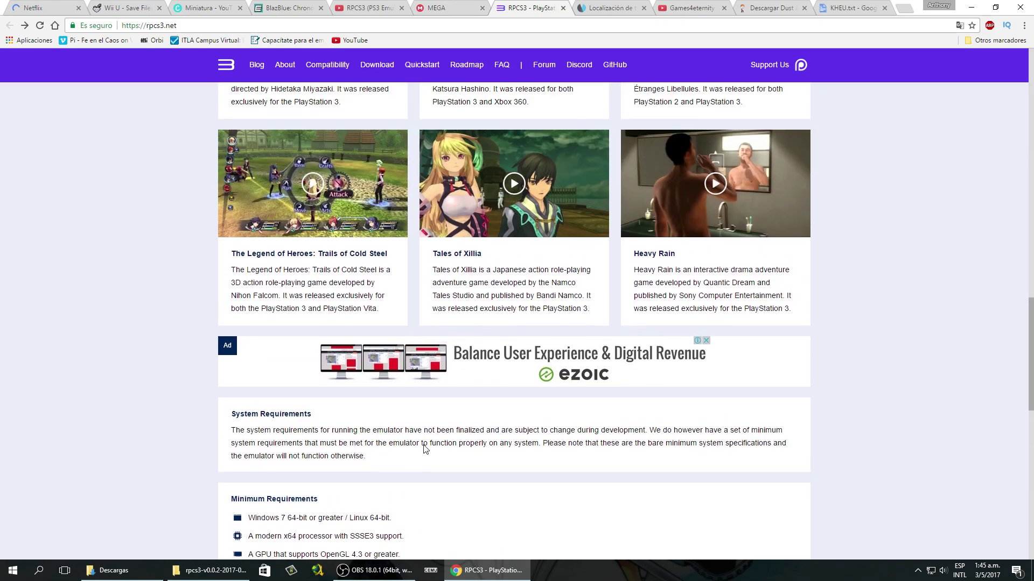
scroll(424, 449, up, 2)
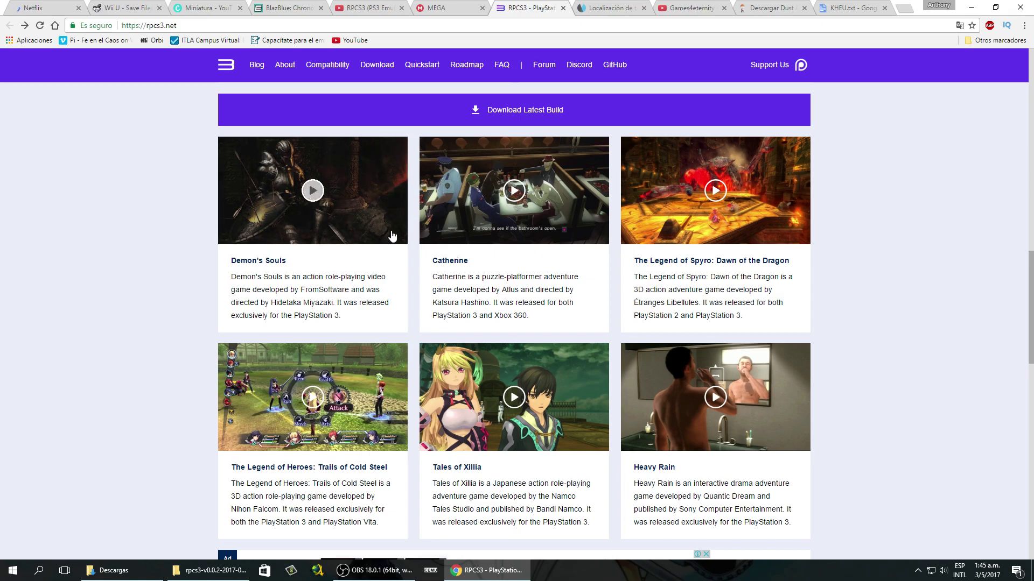
click(971, 7)
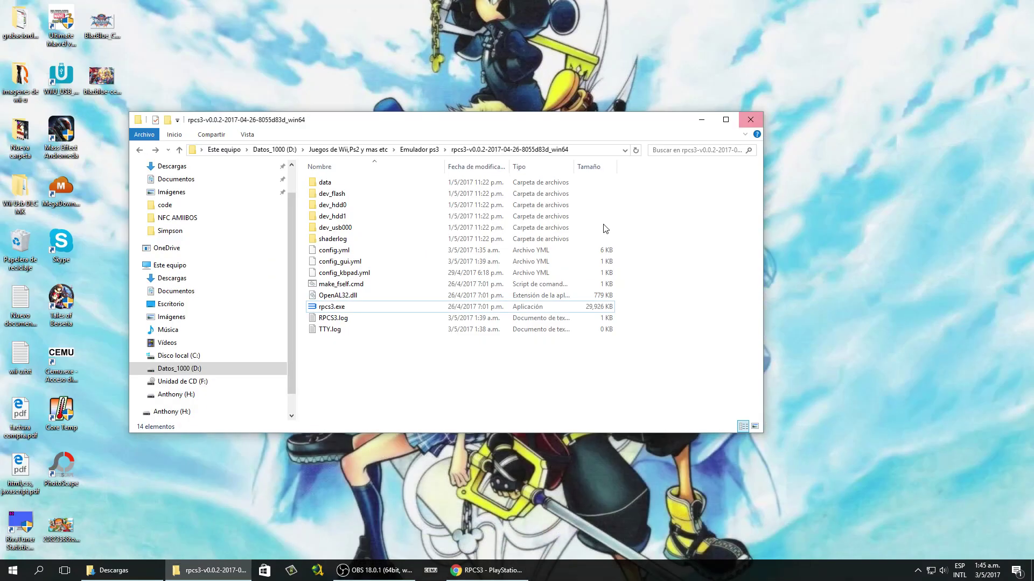
double_click(324, 311)
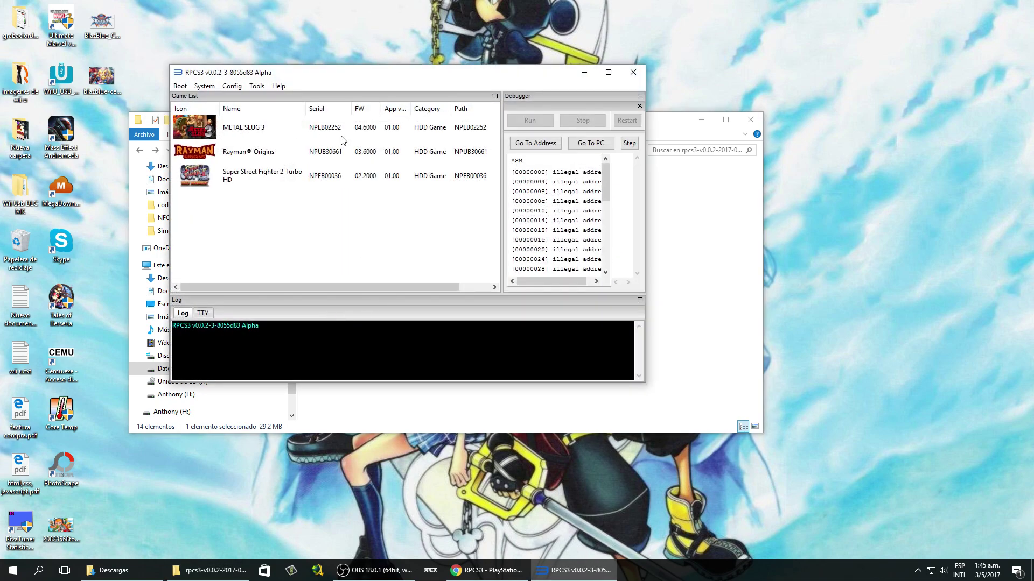
- Reposition the emulator window, open its Settings dialog and move the dialog clear of the game list
drag(292, 75, 367, 85)
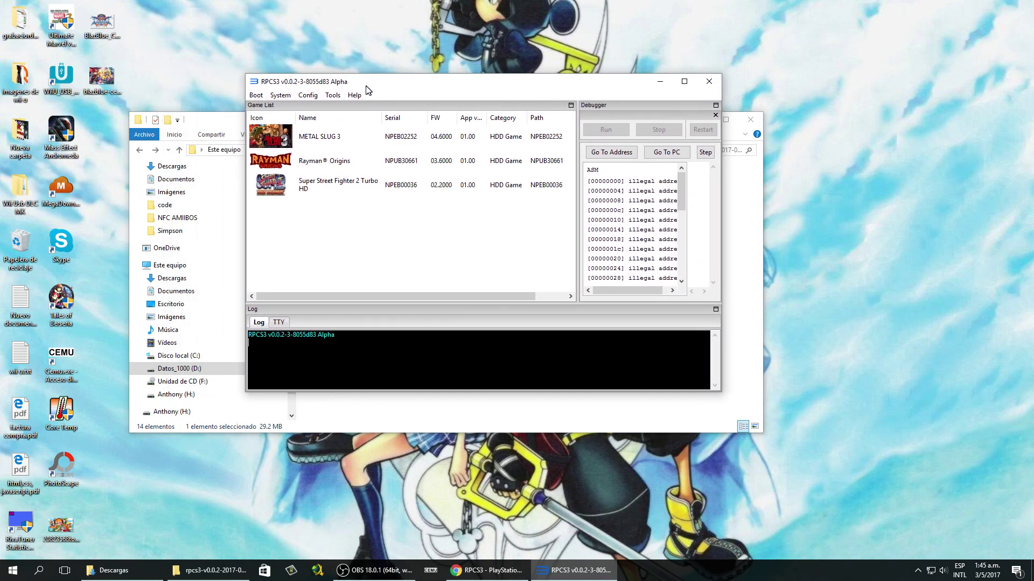
click(314, 97)
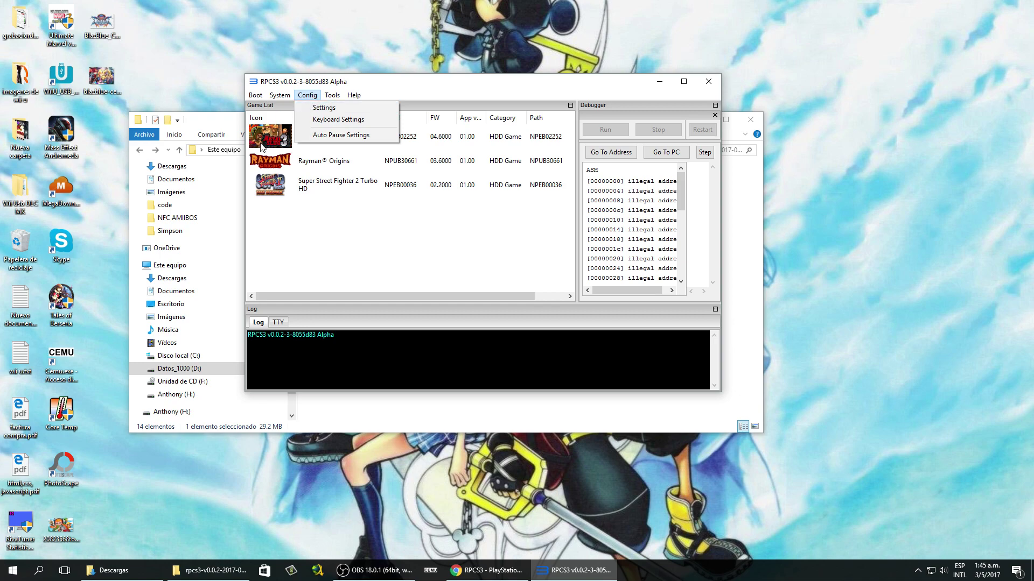
click(420, 236)
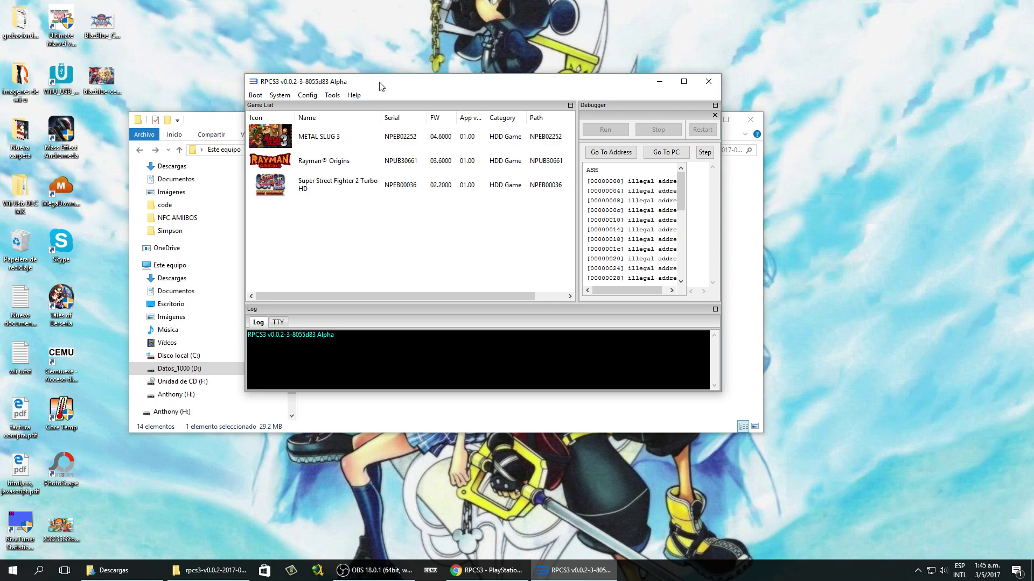
drag(378, 85, 320, 87)
click(275, 97)
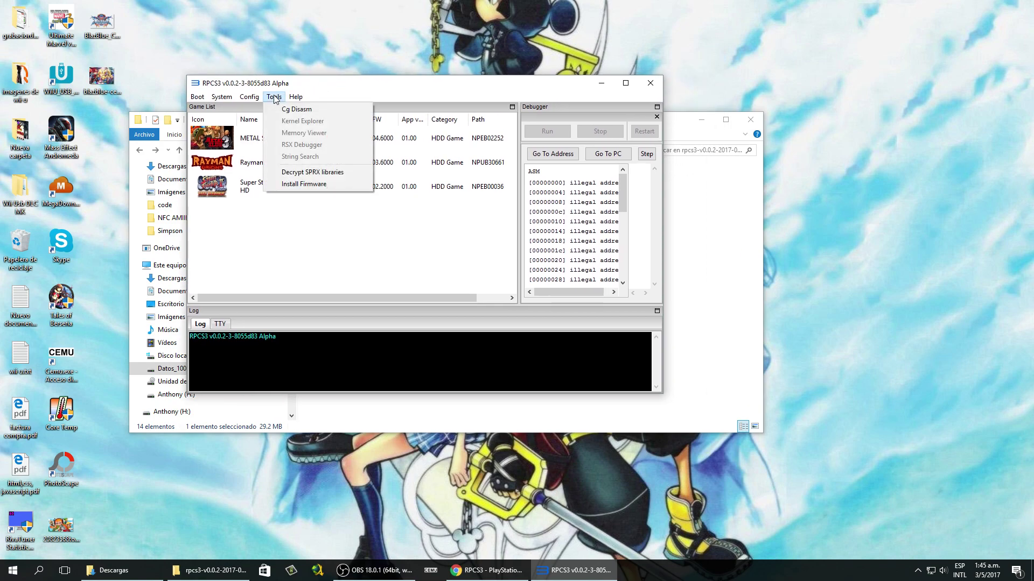
mouse_move(240, 98)
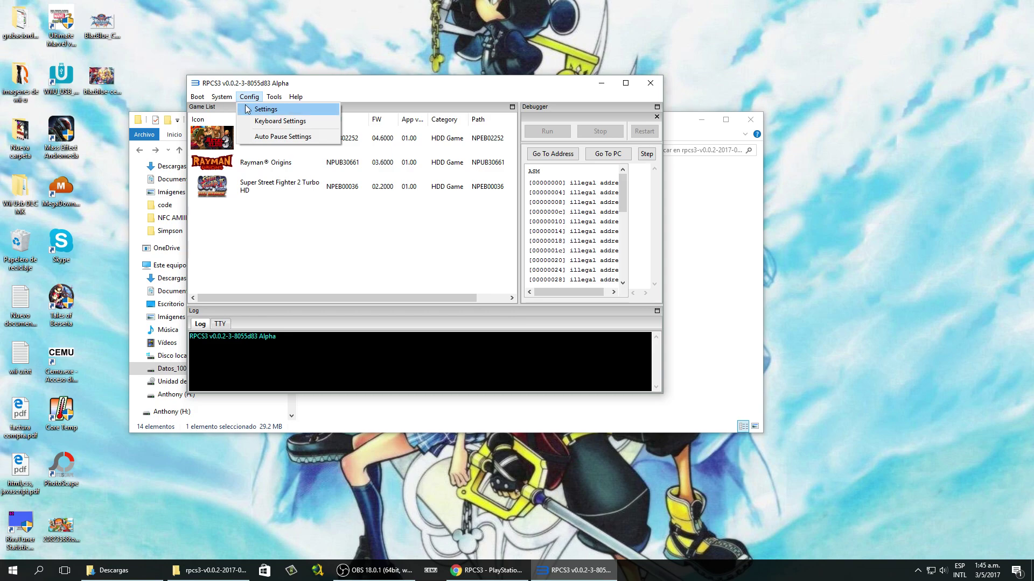
click(248, 108)
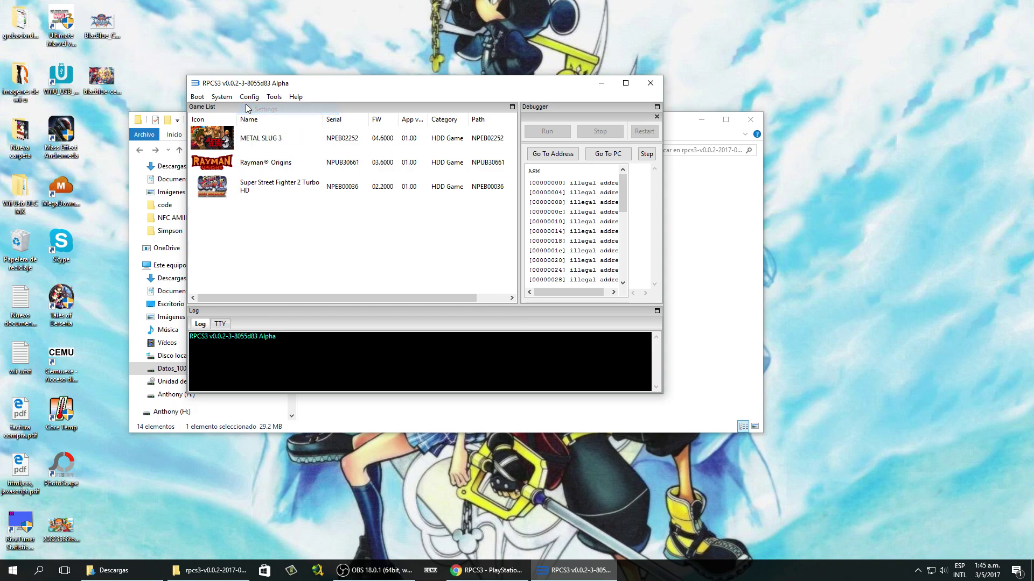
drag(293, 130, 350, 116)
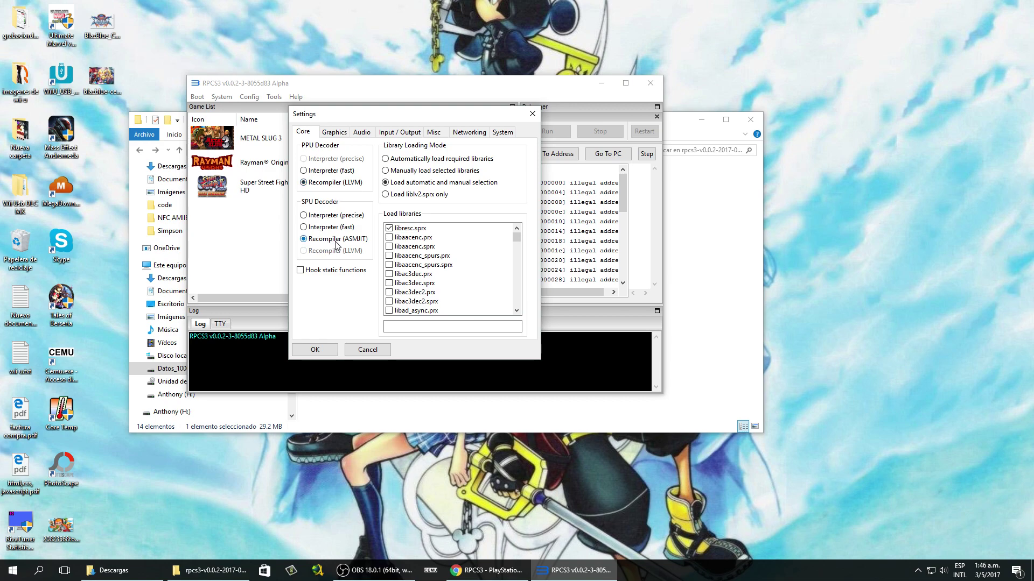
- Review the renderer, resolution and frame limit choices in the graphics settings, picking OpenGL and a frame limit of 60
click(334, 132)
click(357, 162)
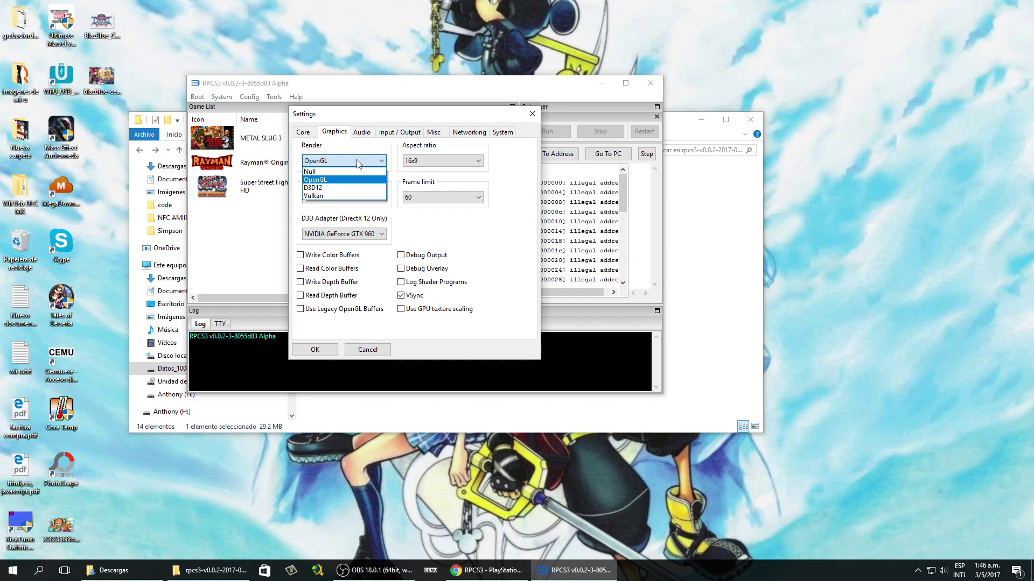
click(333, 185)
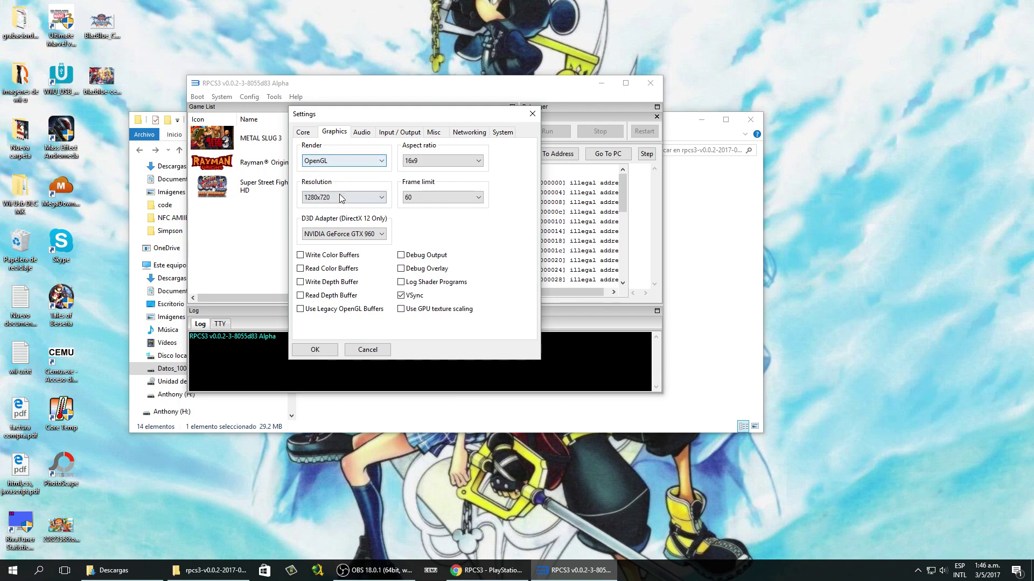
click(340, 197)
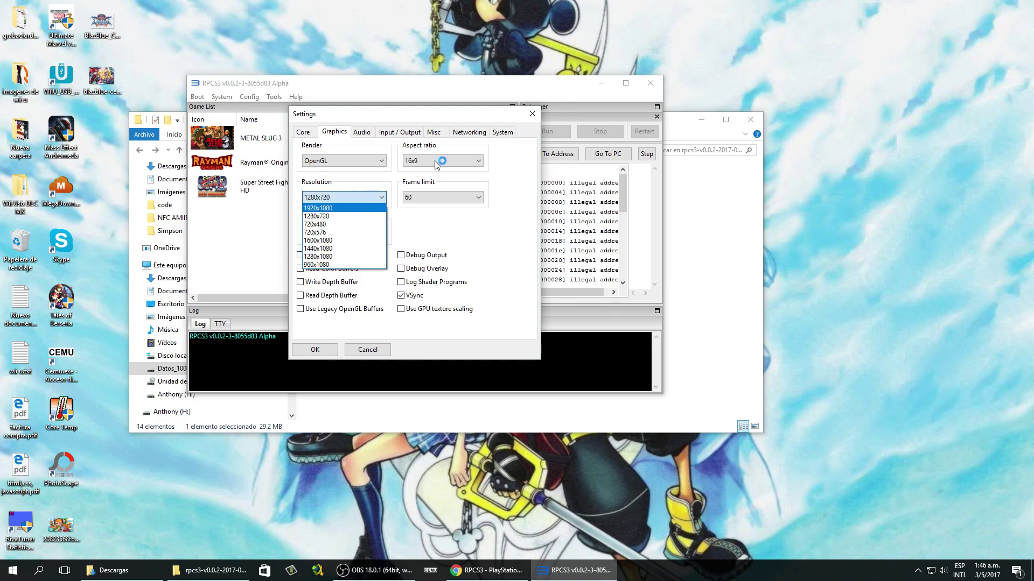
click(437, 189)
click(437, 199)
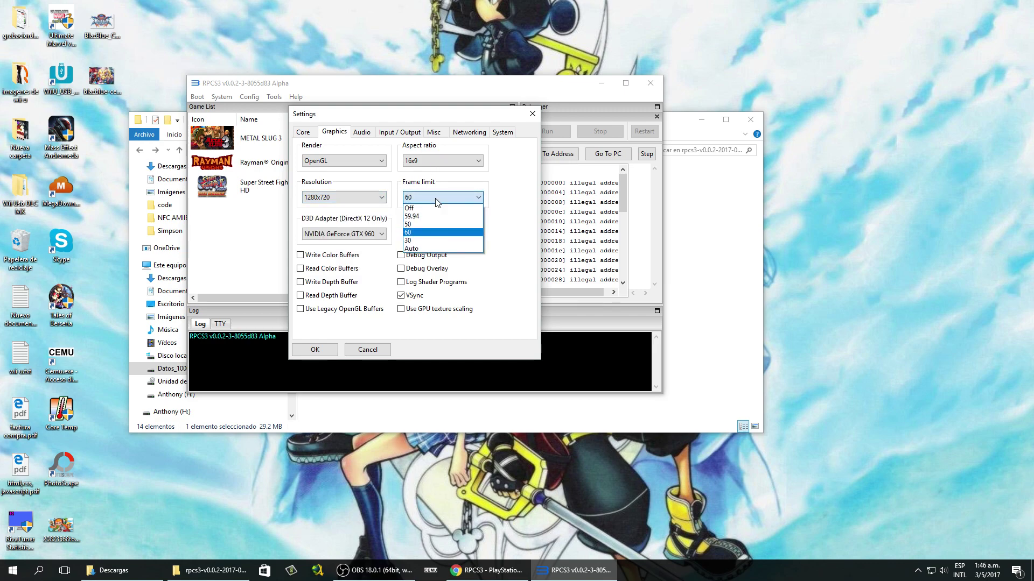
click(425, 232)
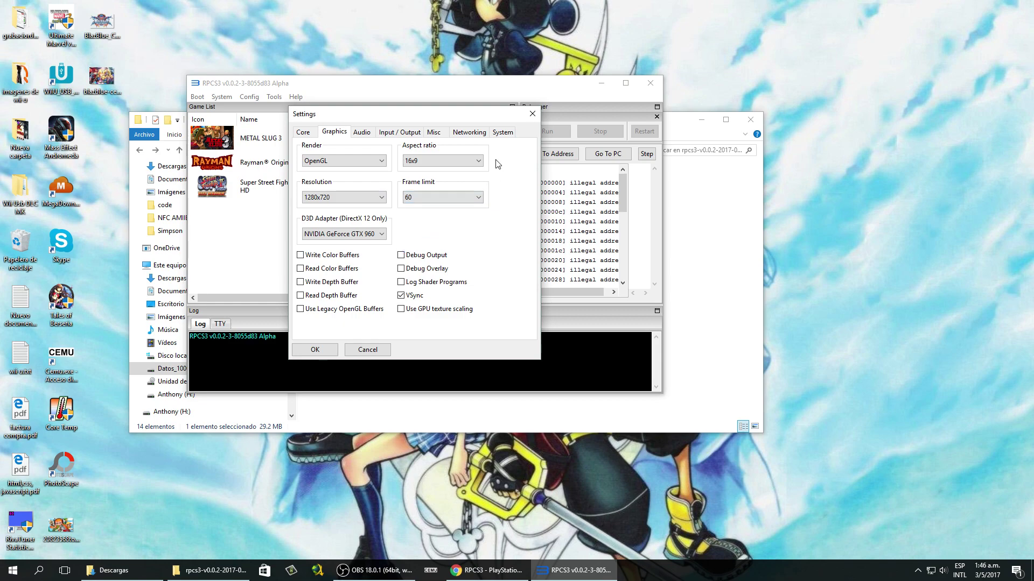
- Check the aspect ratio choices and pick NVIDIA GeForce GTX 960 as the D3D adapter
click(467, 161)
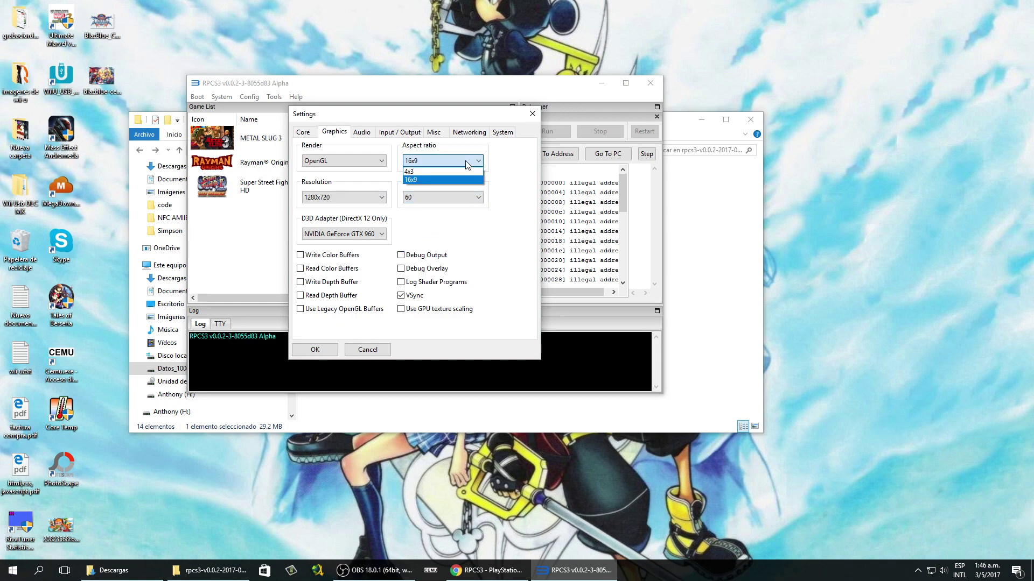
click(467, 163)
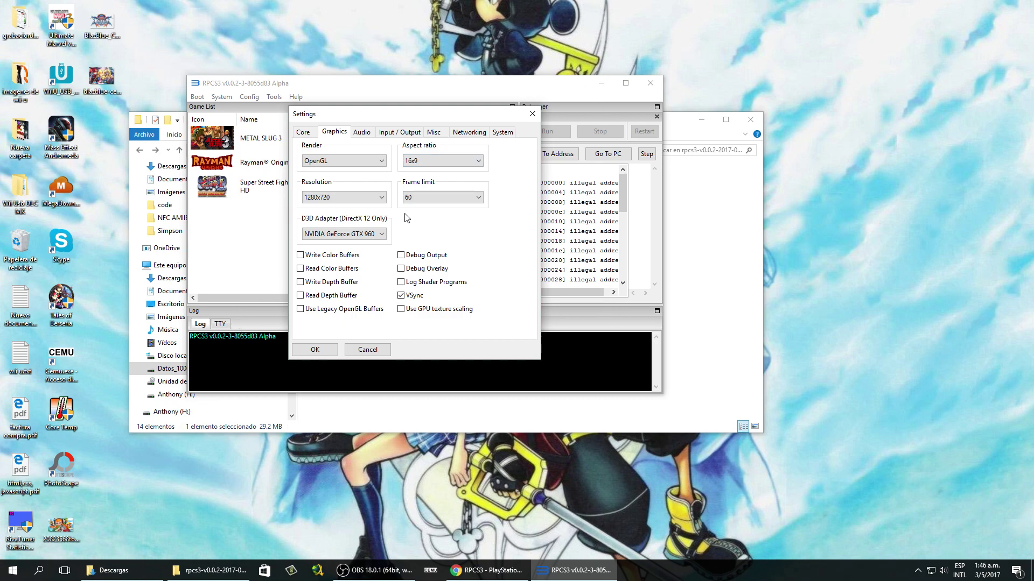
click(380, 235)
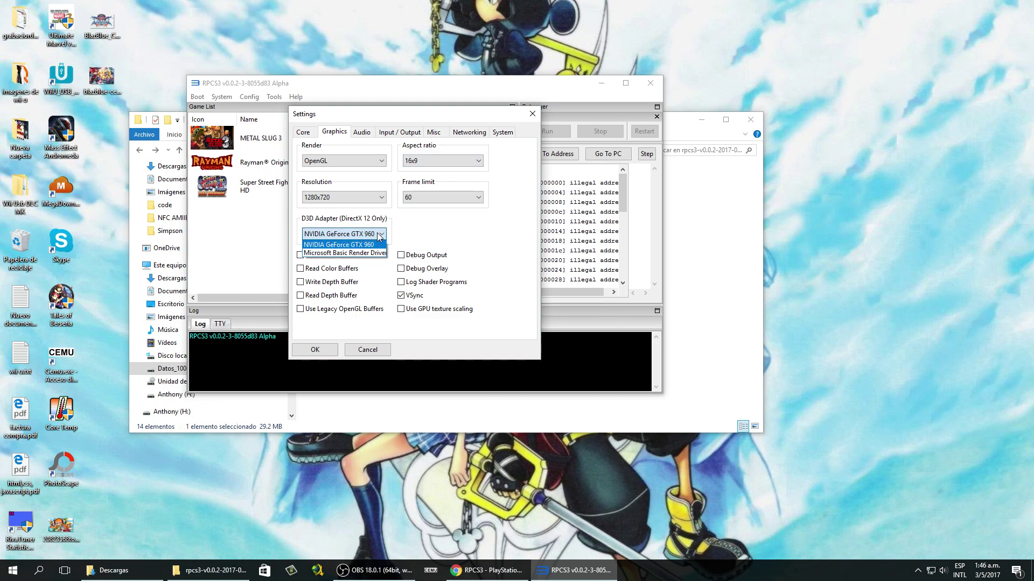
click(358, 245)
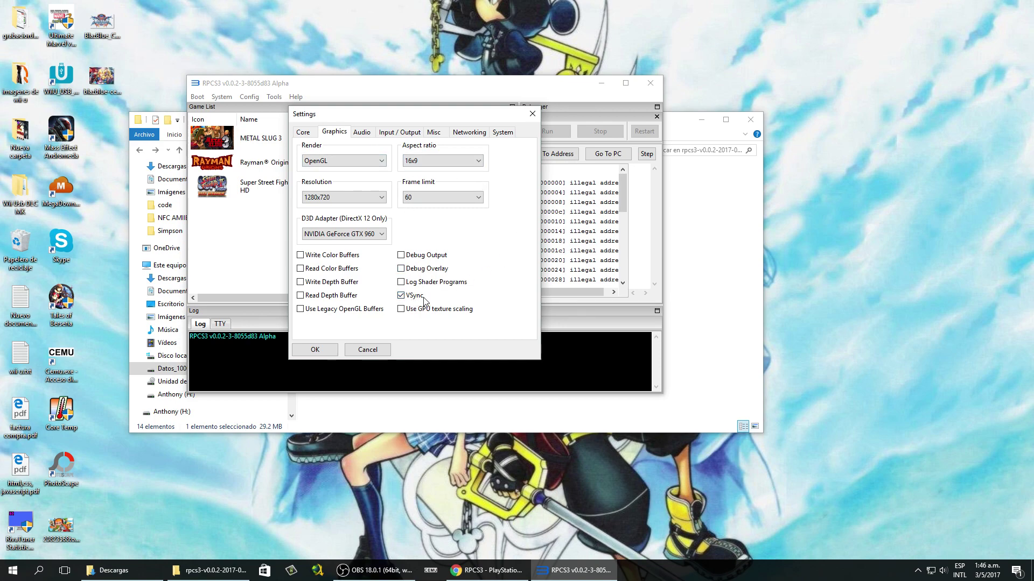
- View the audio settings, try Basic as the keyboard handler and close the settings without saving
click(363, 132)
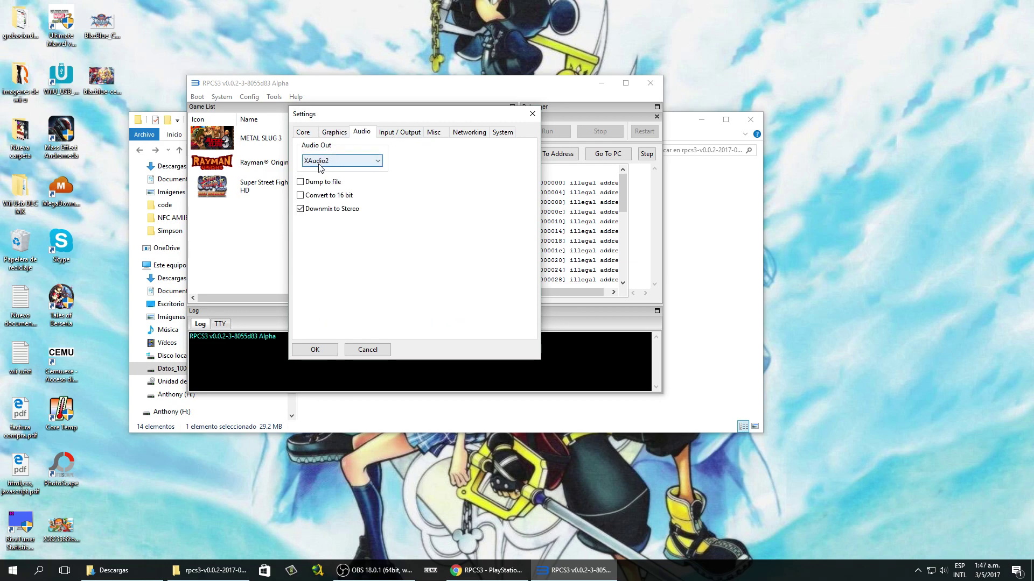
click(417, 136)
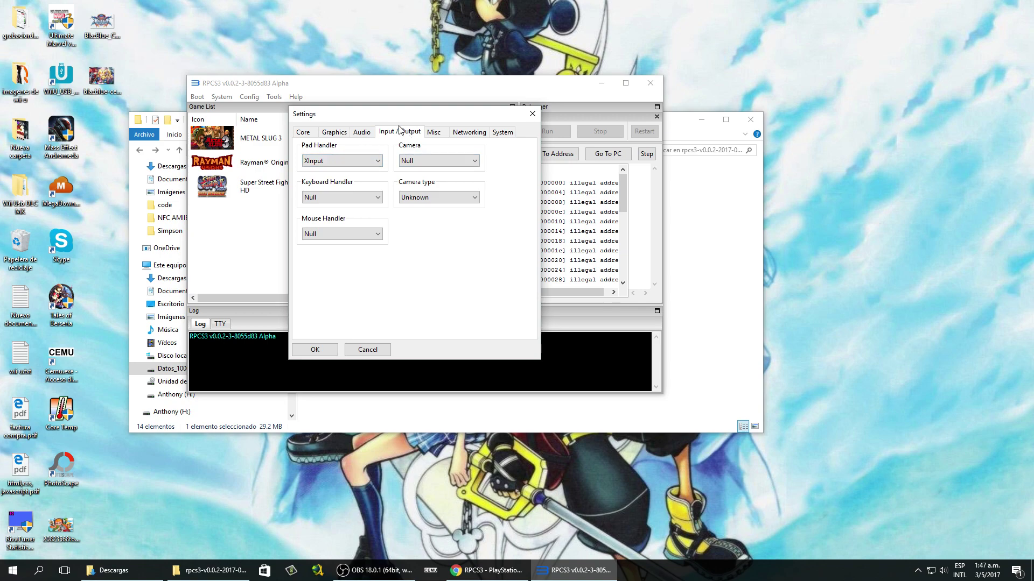
click(380, 197)
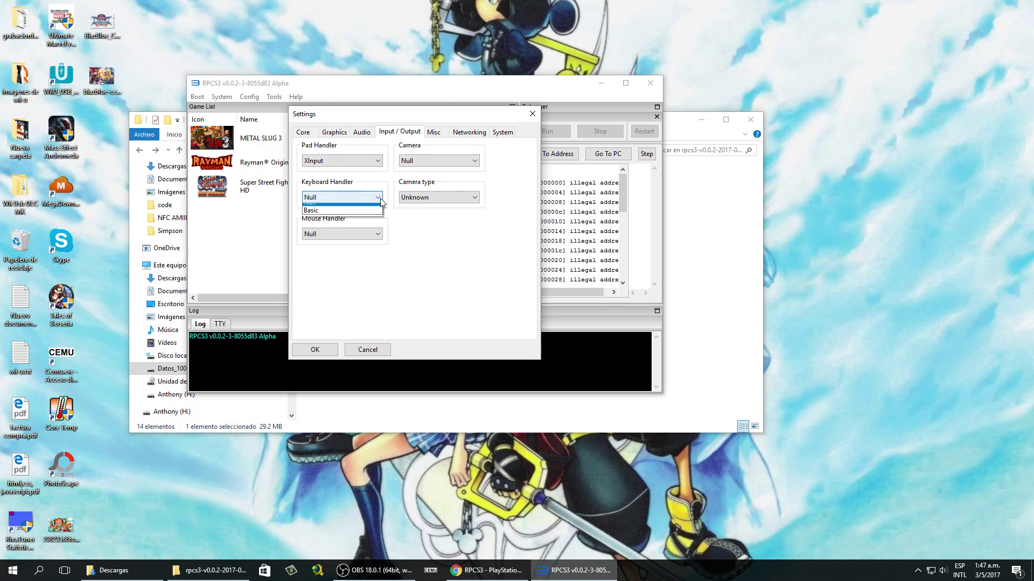
click(379, 198)
click(380, 199)
click(379, 198)
click(380, 198)
click(376, 216)
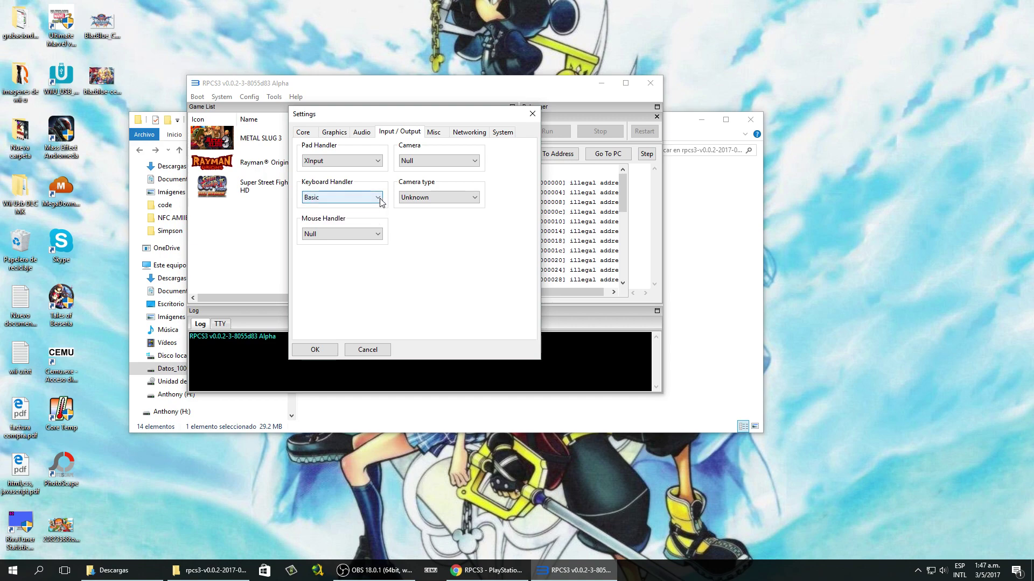
click(536, 118)
- View the button mapping in the Keyboard Settings and close it without changes
click(274, 96)
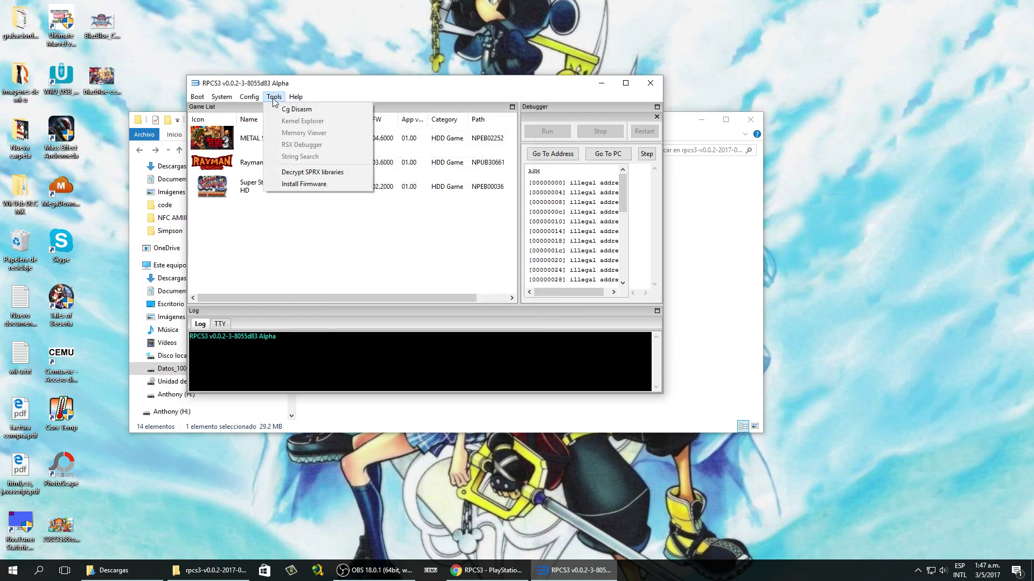
mouse_move(249, 96)
click(257, 124)
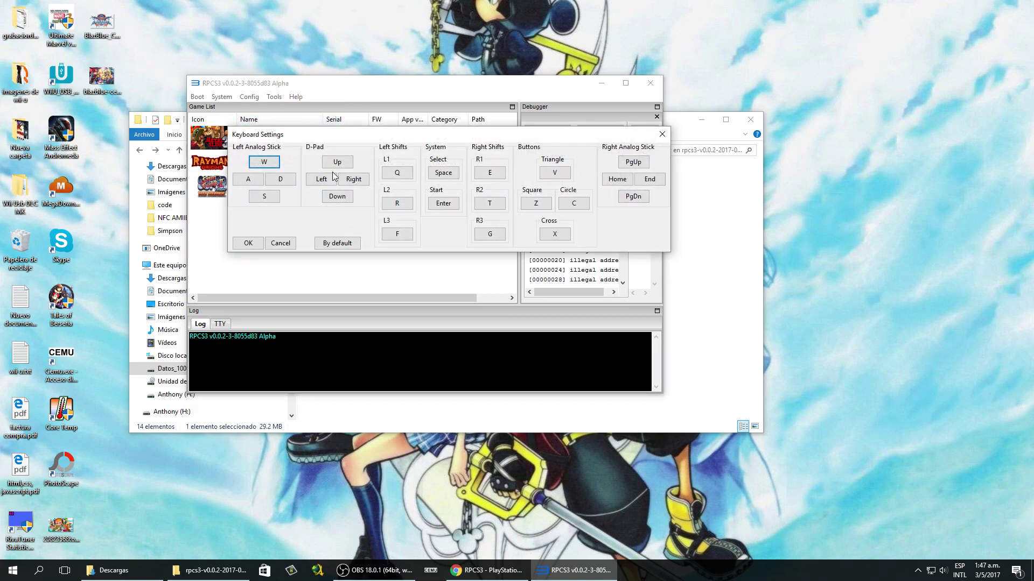
click(662, 135)
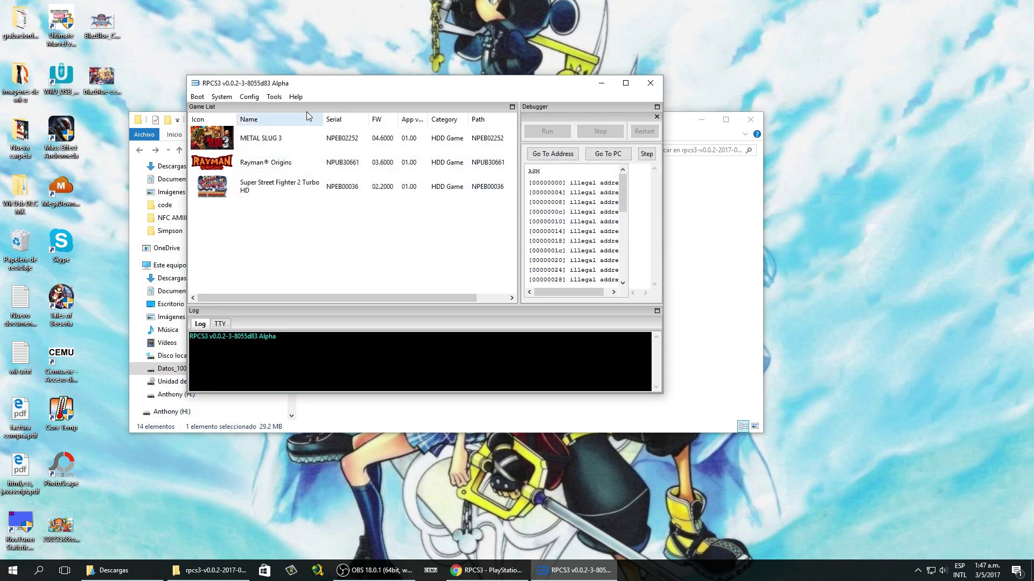
- Reopen the emulator settings and choose XInput as the pad handler in the input options
click(274, 97)
click(260, 109)
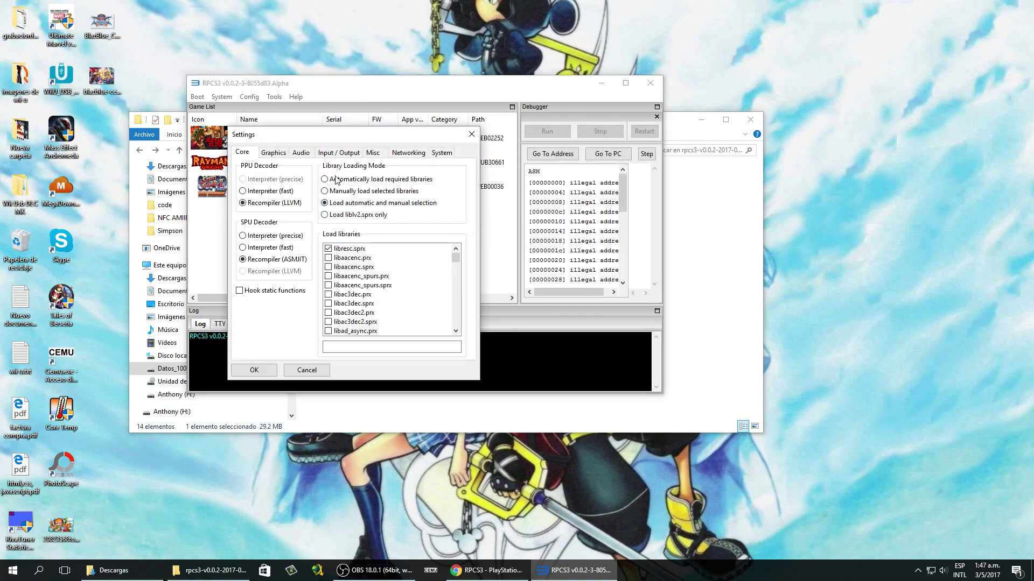
click(343, 155)
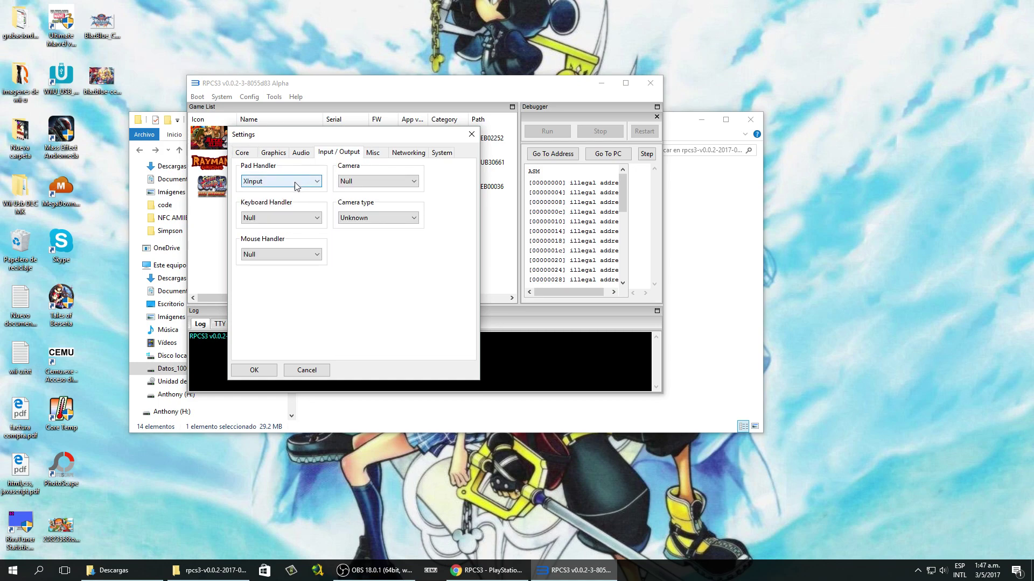
click(316, 218)
click(316, 219)
click(316, 181)
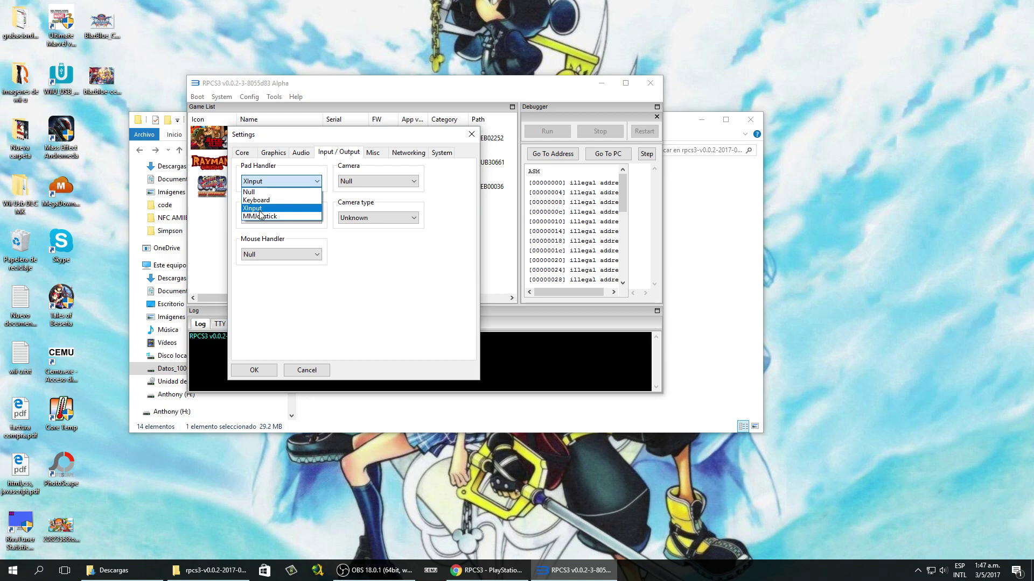
click(266, 210)
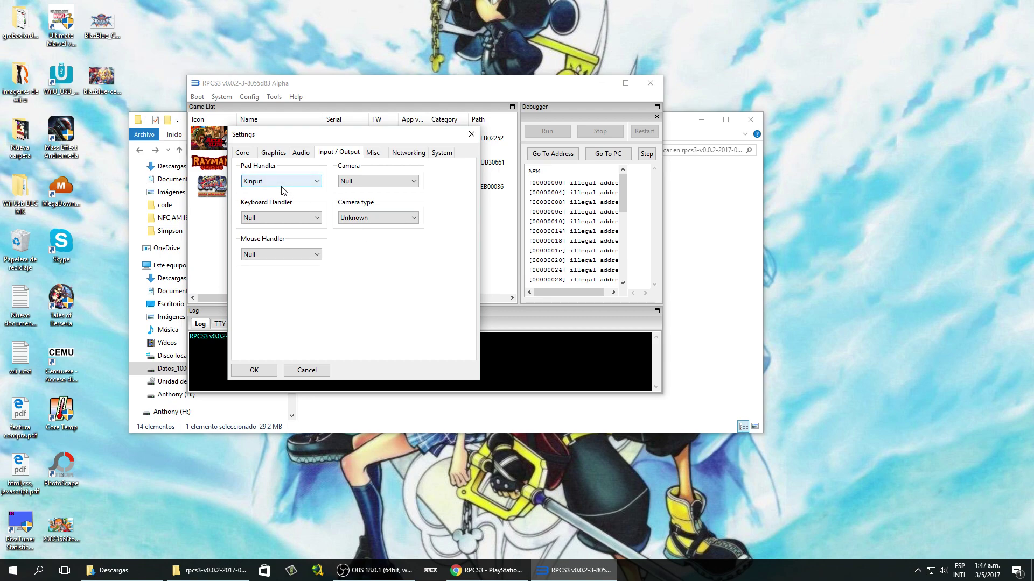
- Review the miscellaneous, networking and system settings, keep Spanish as the language and save the settings
click(373, 153)
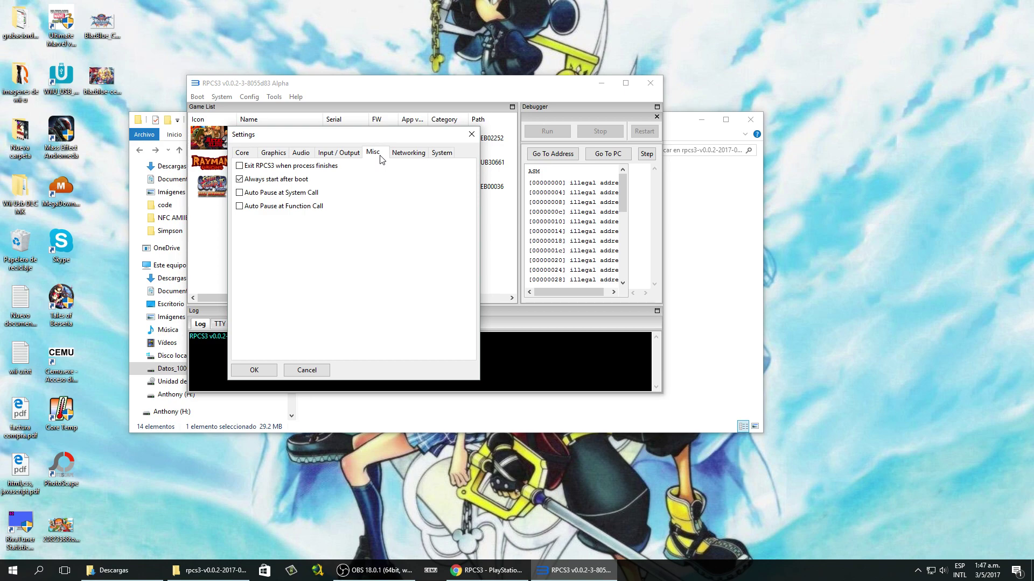
click(407, 153)
click(442, 153)
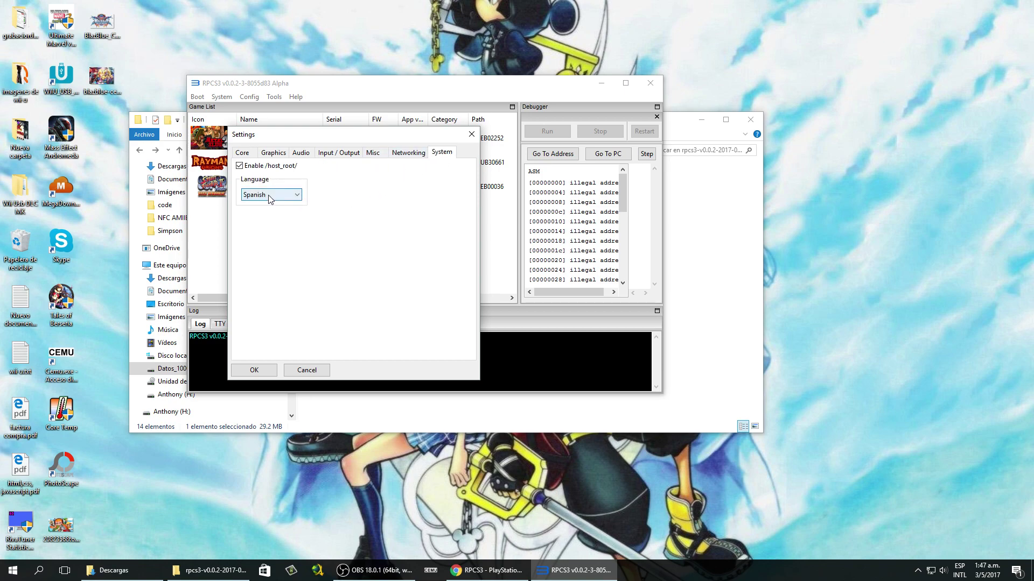
click(286, 200)
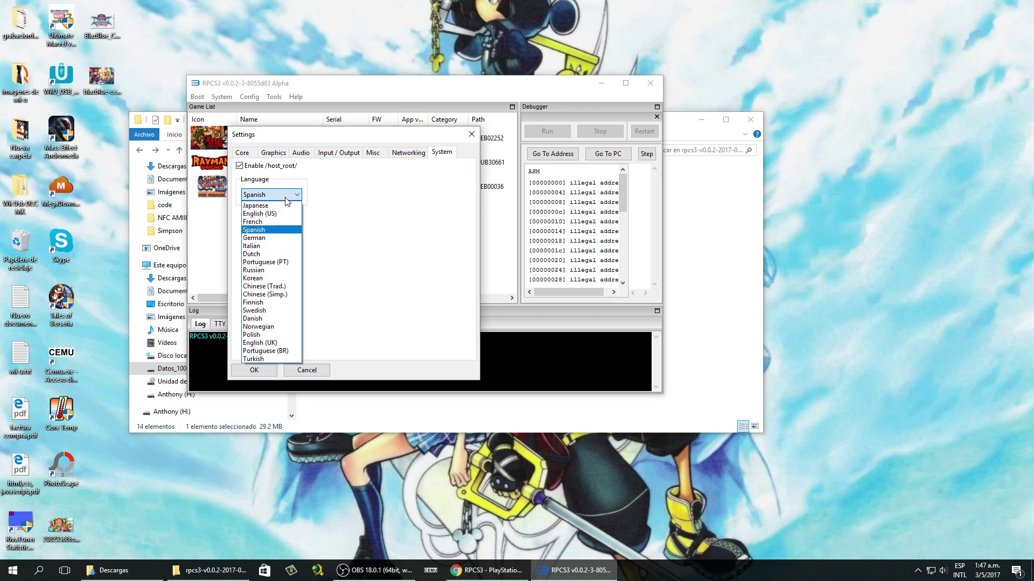
click(287, 201)
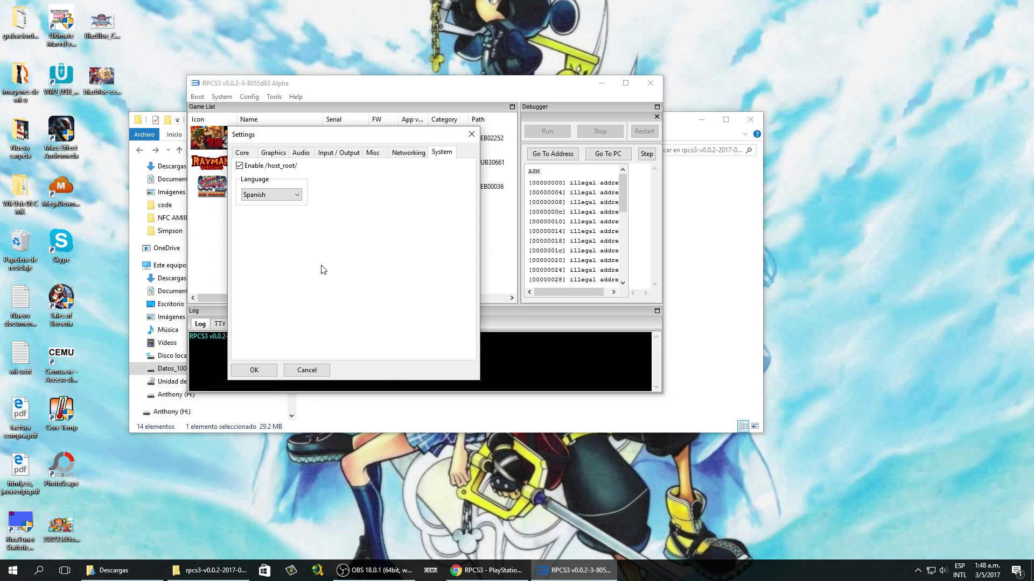
click(254, 372)
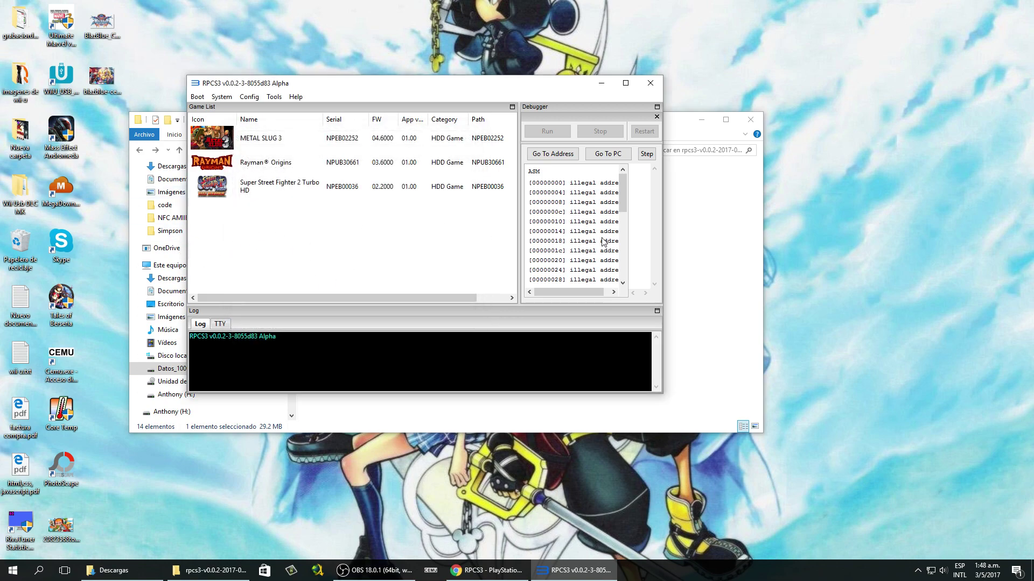
- Switch to File Explorer and select the dev_hdd0 folder inside the emulator folder
click(695, 232)
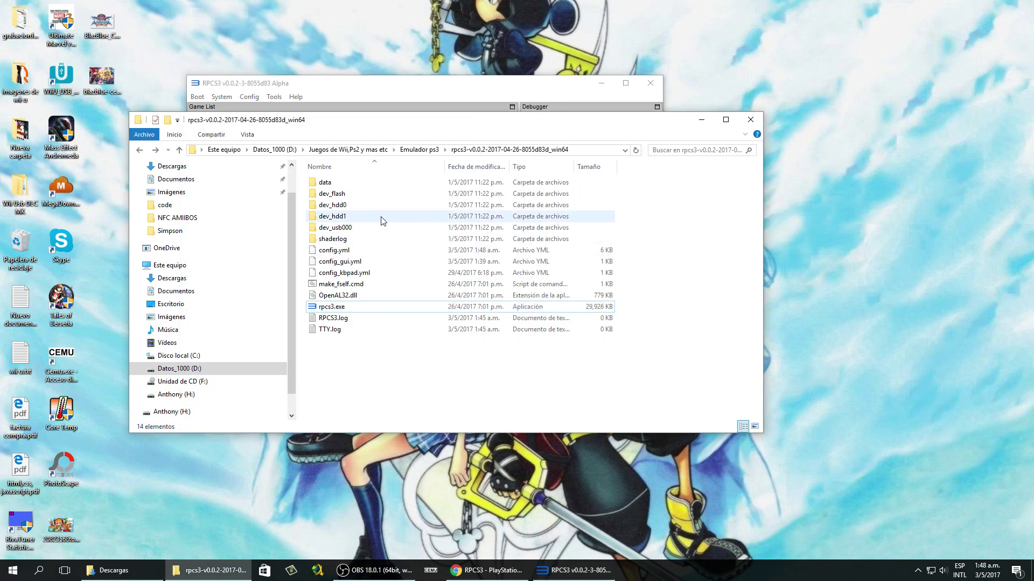
mouse_move(365, 212)
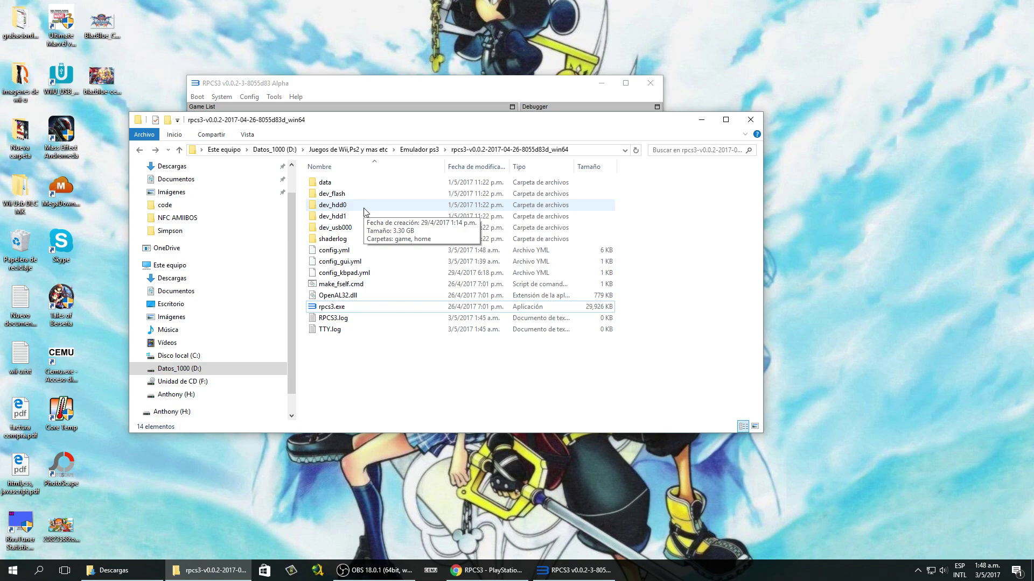
click(338, 210)
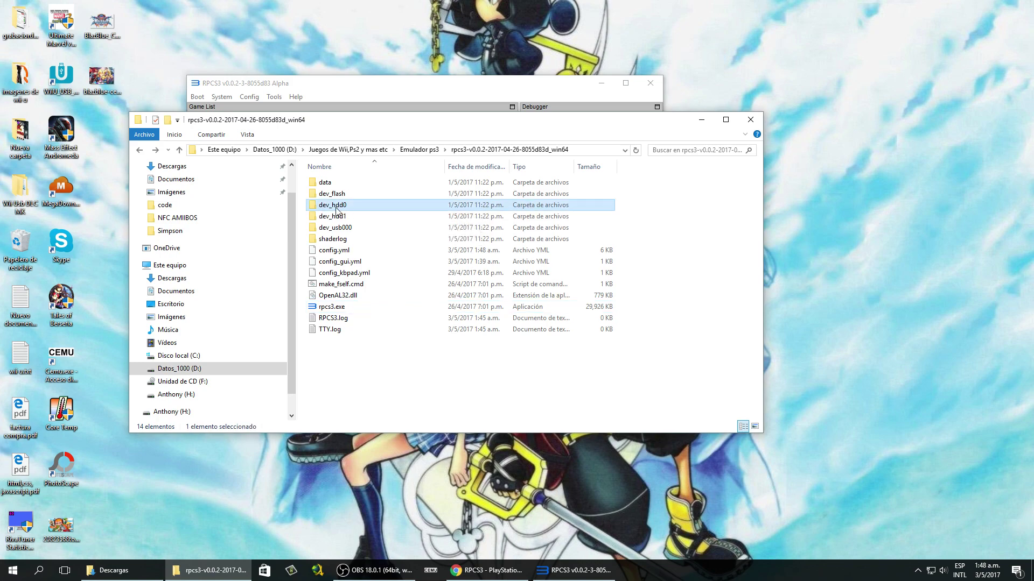
- Open the exdata folder through dev_hdd0, home and 00000001 in the emulator folder
double_click(342, 205)
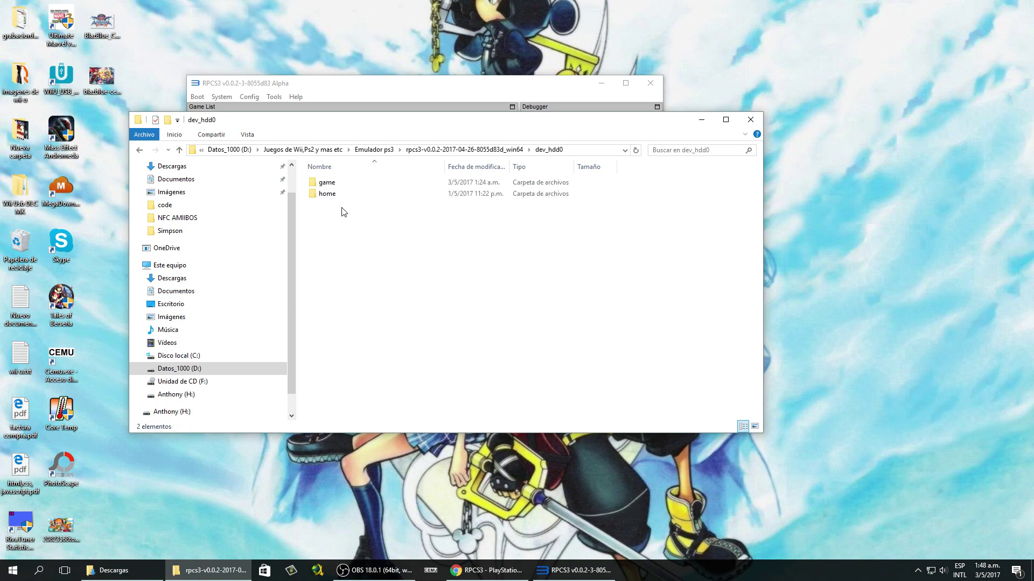
double_click(335, 195)
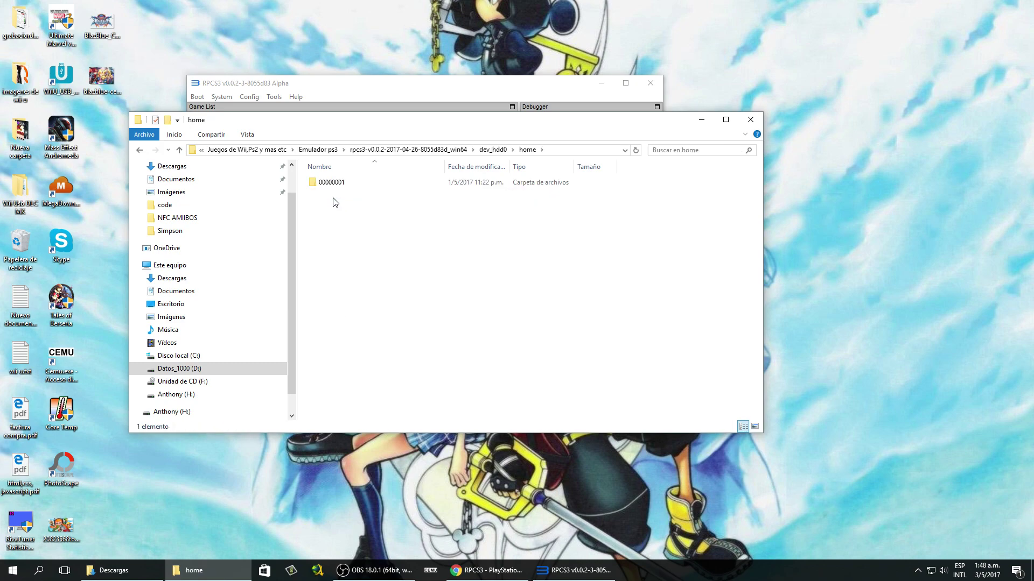
double_click(338, 183)
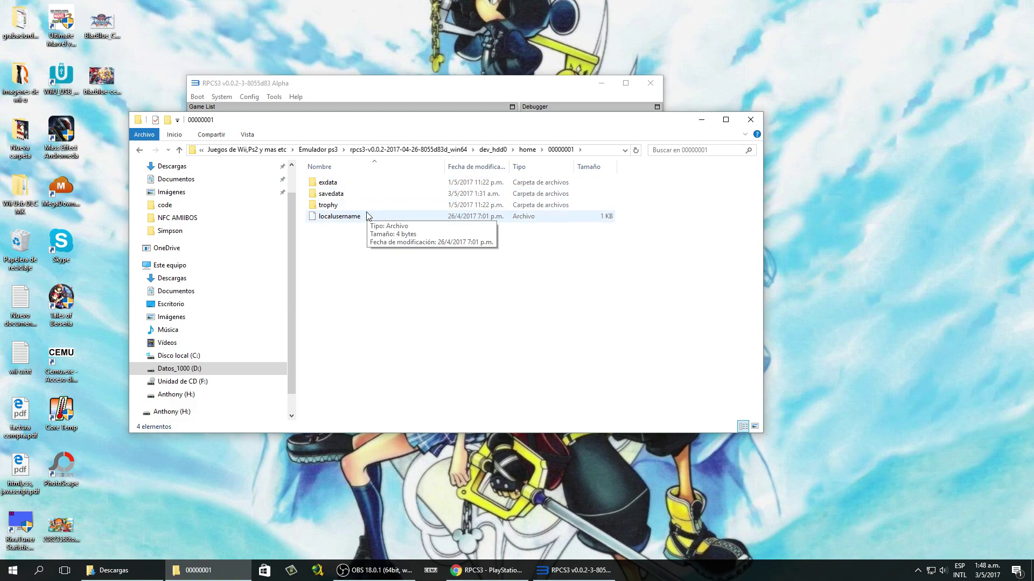
click(337, 186)
double_click(337, 186)
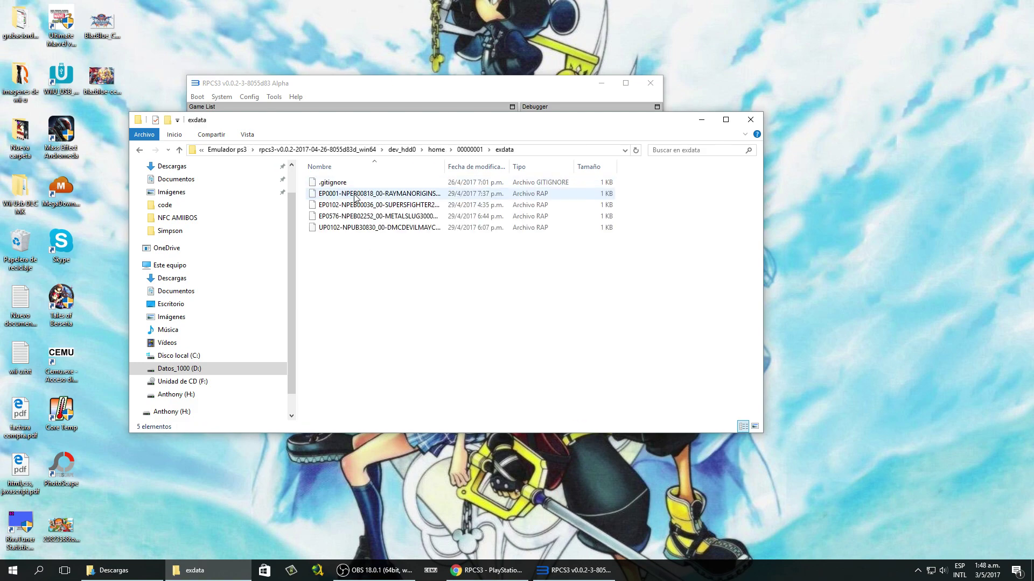
- Widen the name column of the exdata folder to show the full names of the RAP files
click(358, 227)
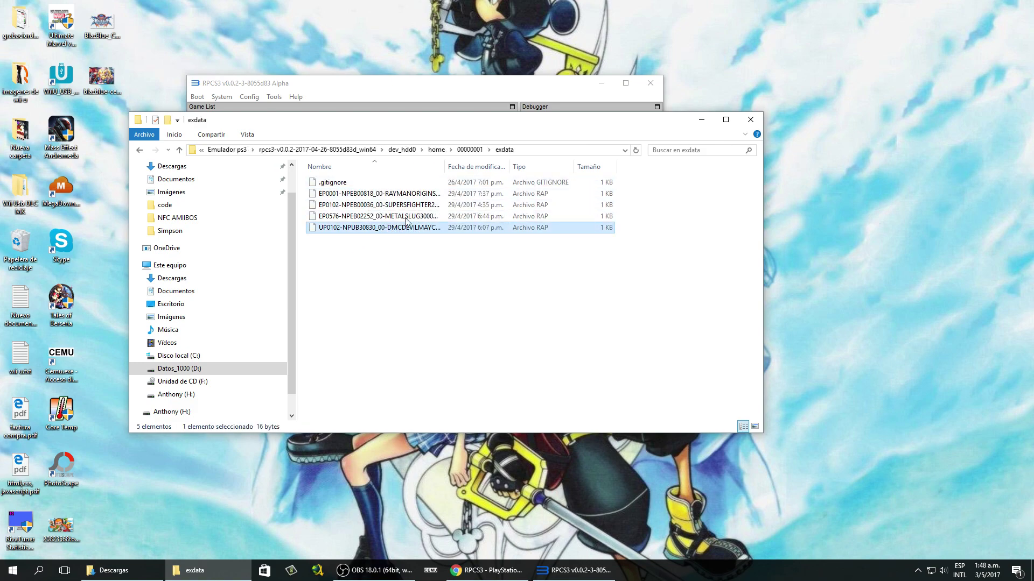
drag(445, 167, 505, 167)
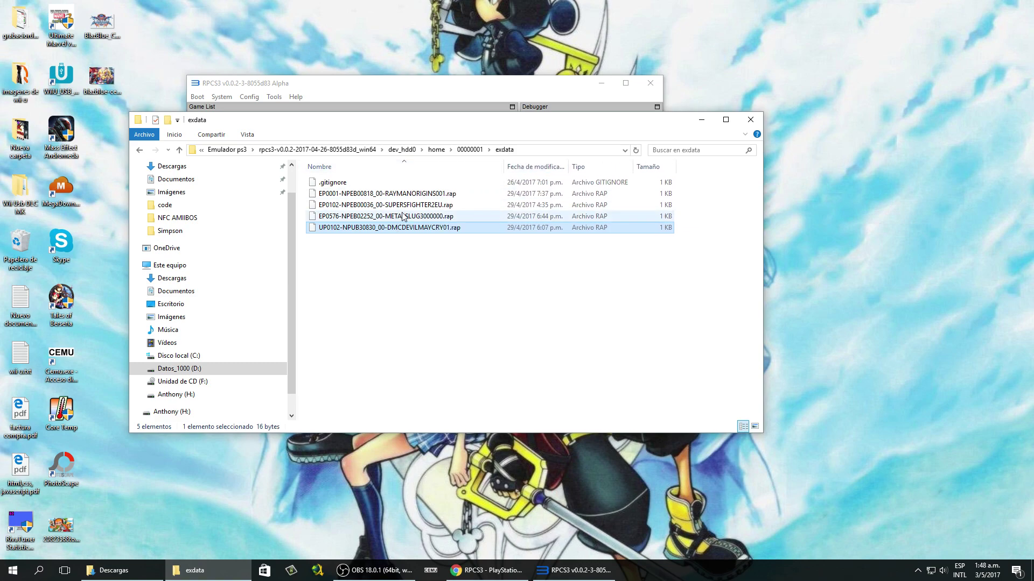
click(388, 277)
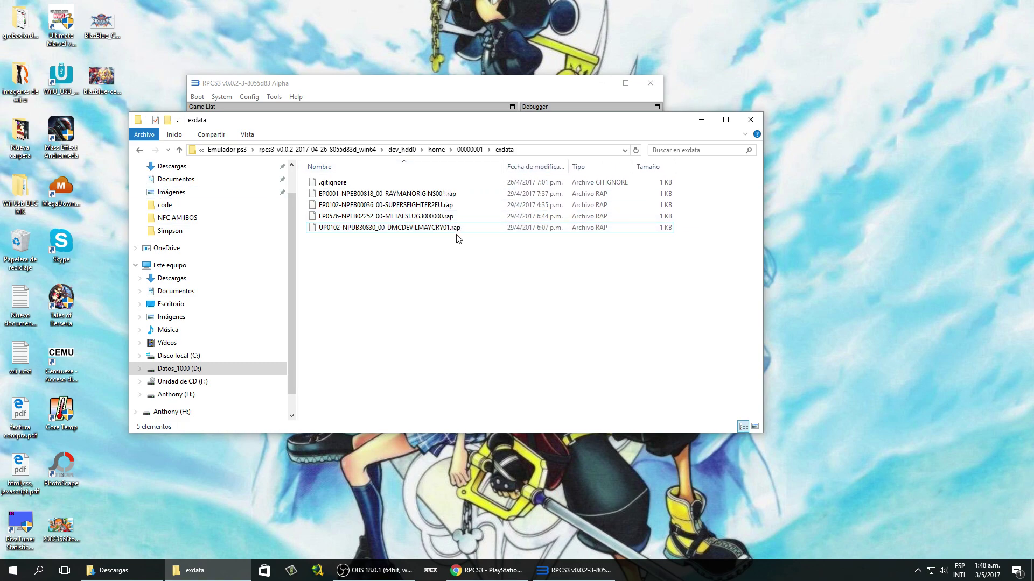
- Go back to dev_hdd0, view the contents of its game folder and close the File Explorer window
click(140, 151)
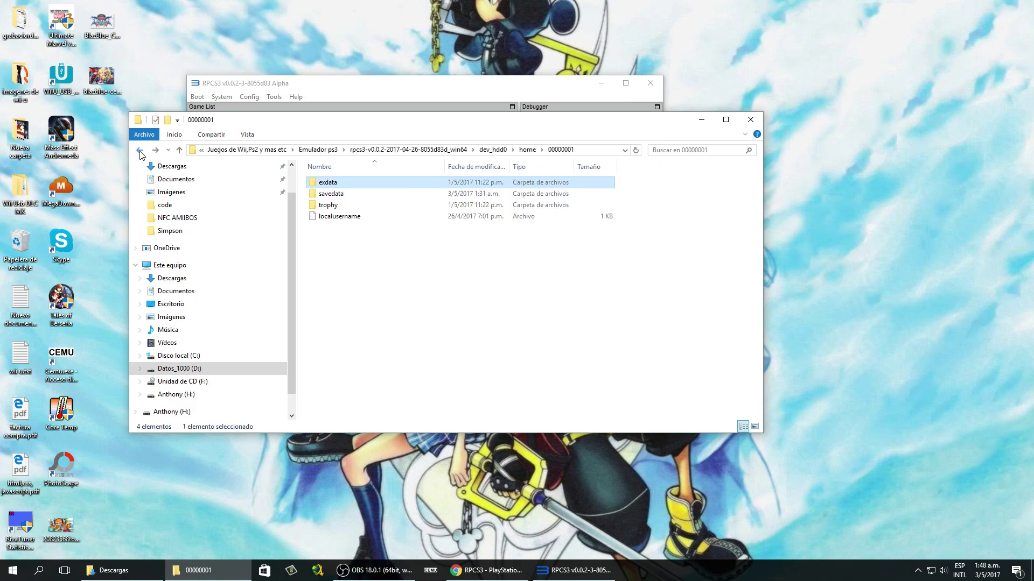
click(140, 151)
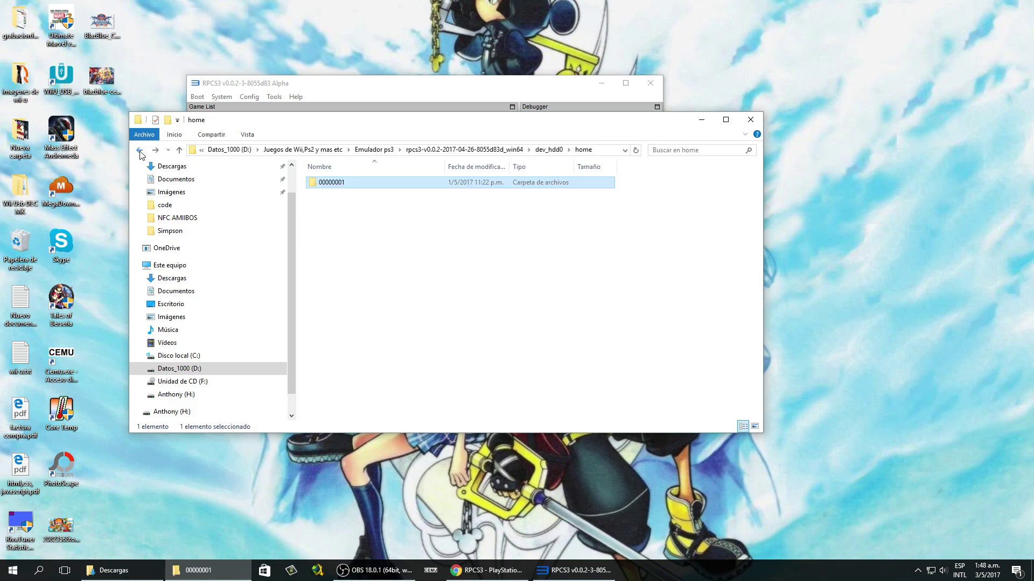
click(140, 151)
double_click(367, 183)
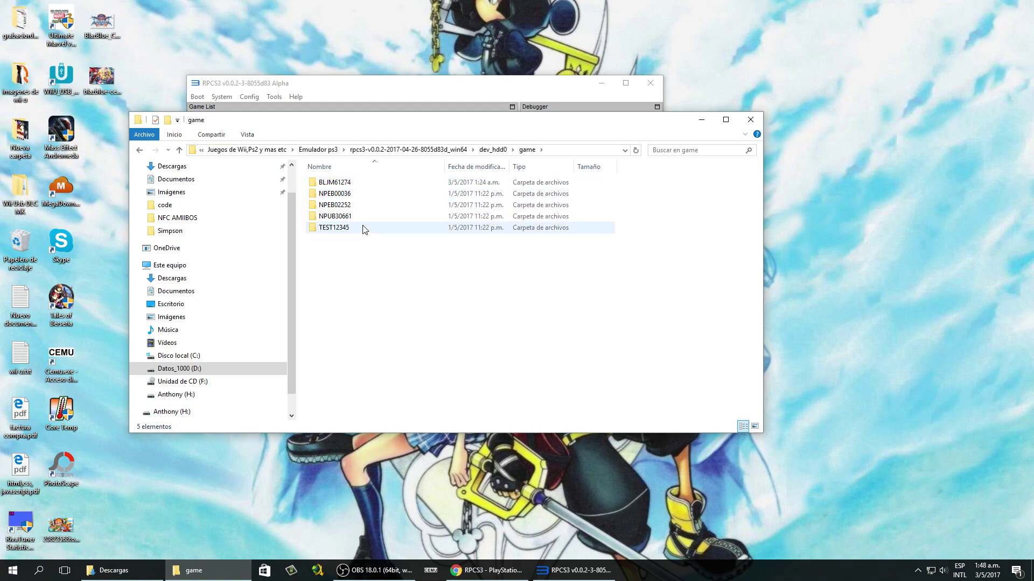
click(141, 151)
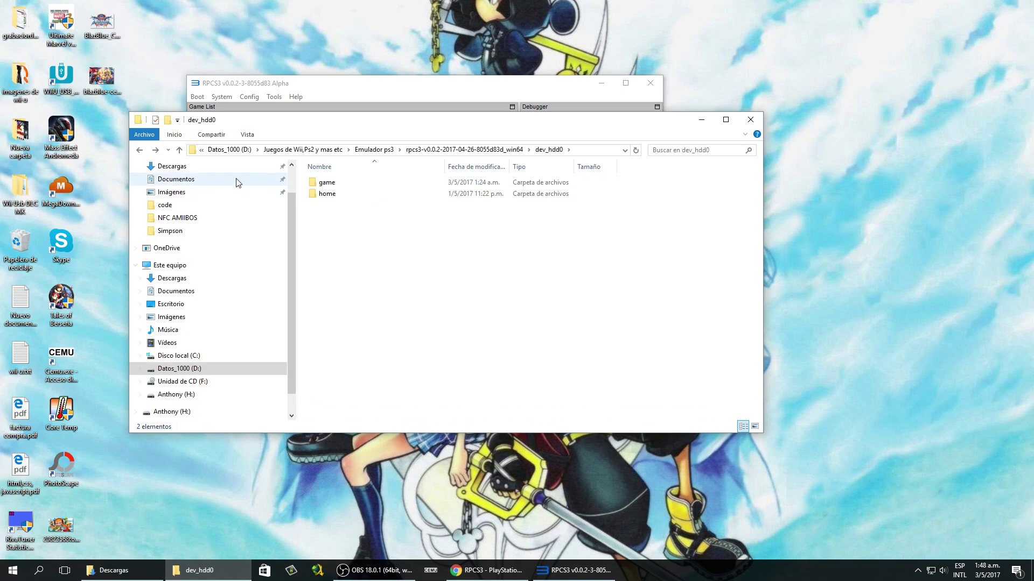
click(146, 154)
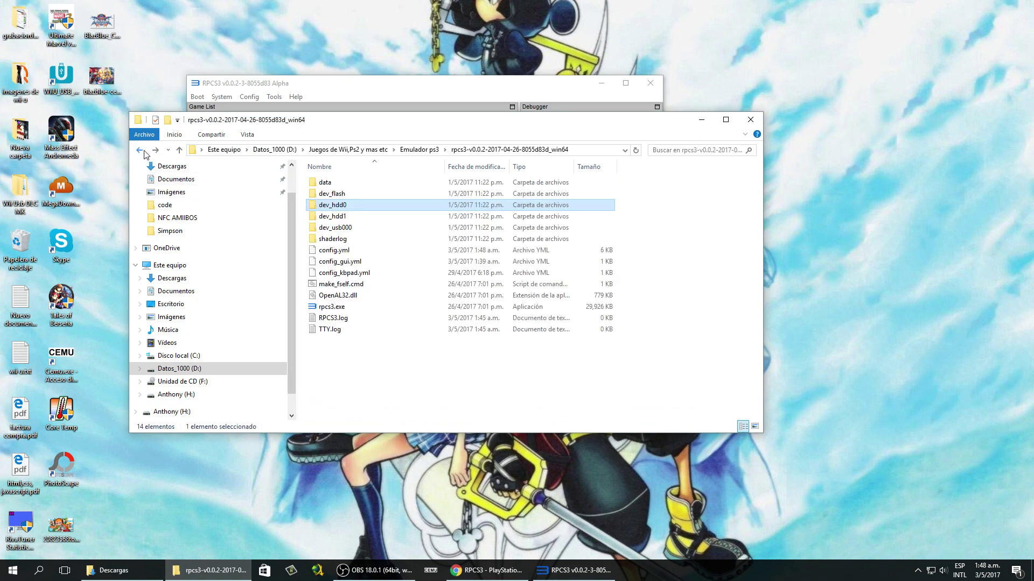
click(750, 121)
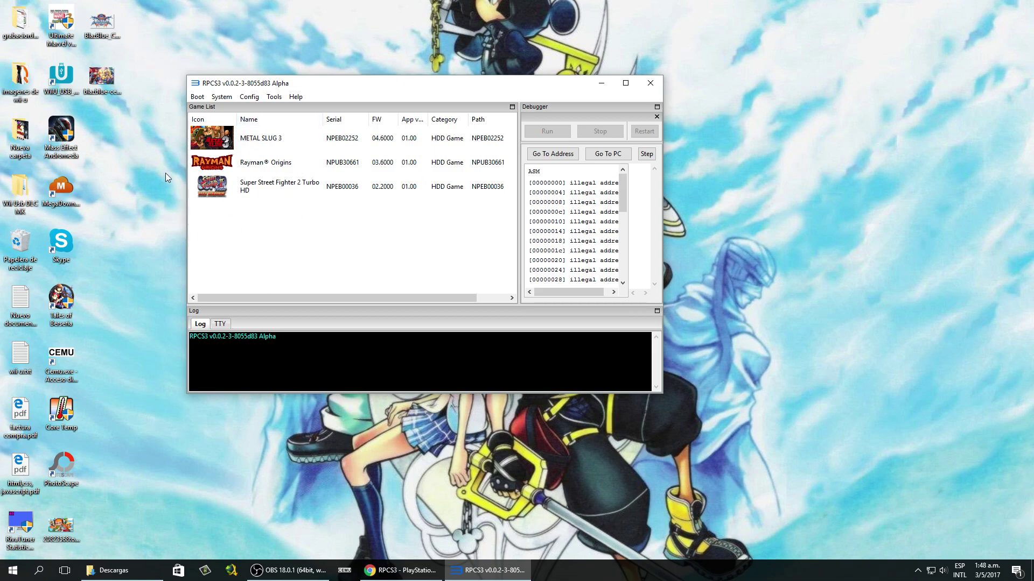
- Maximize the emulator window, restore it to its smaller size and reposition it on the desktop
double_click(217, 86)
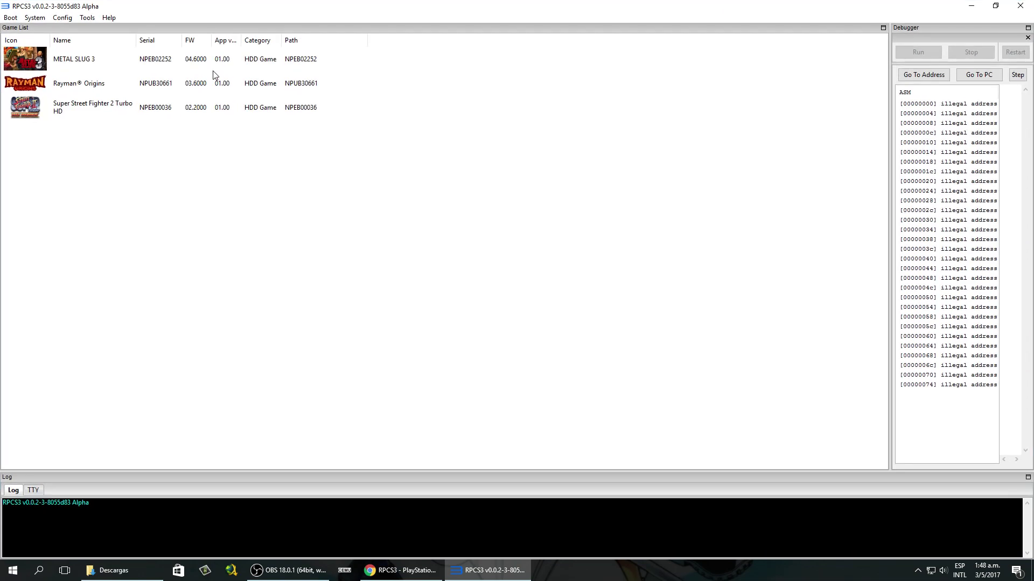
drag(280, 5, 372, 65)
drag(213, 65, 316, 75)
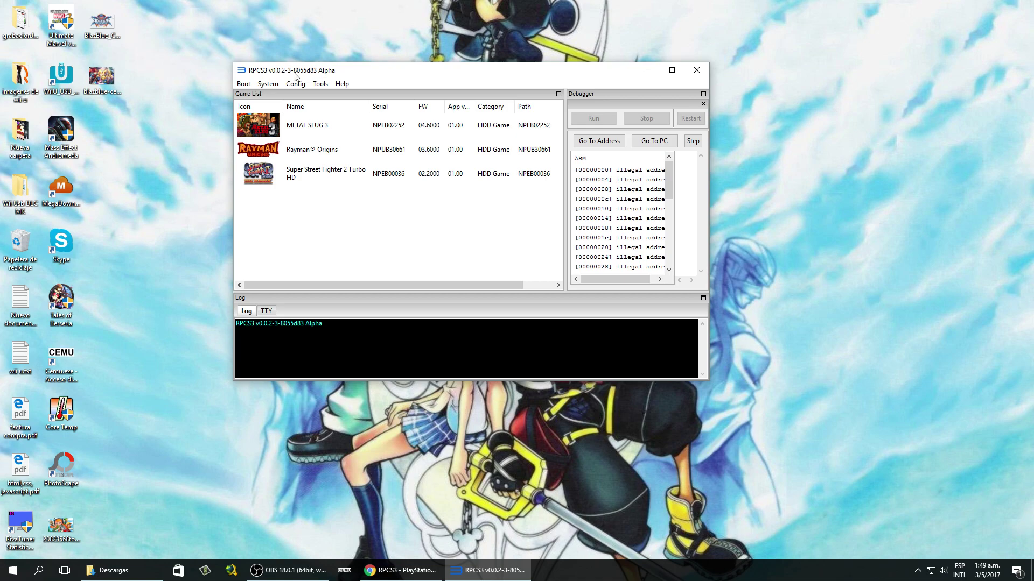
click(246, 84)
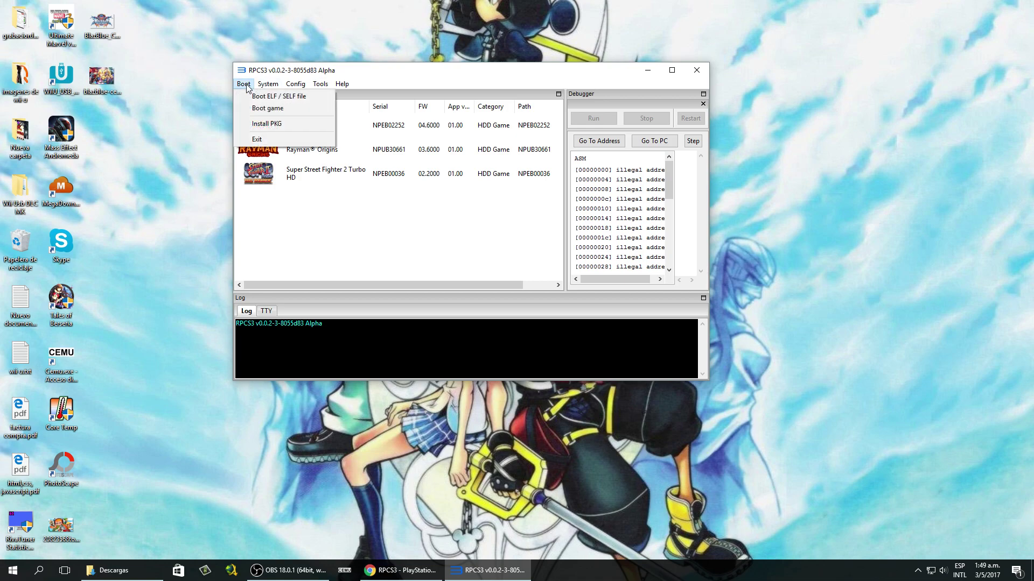
click(272, 110)
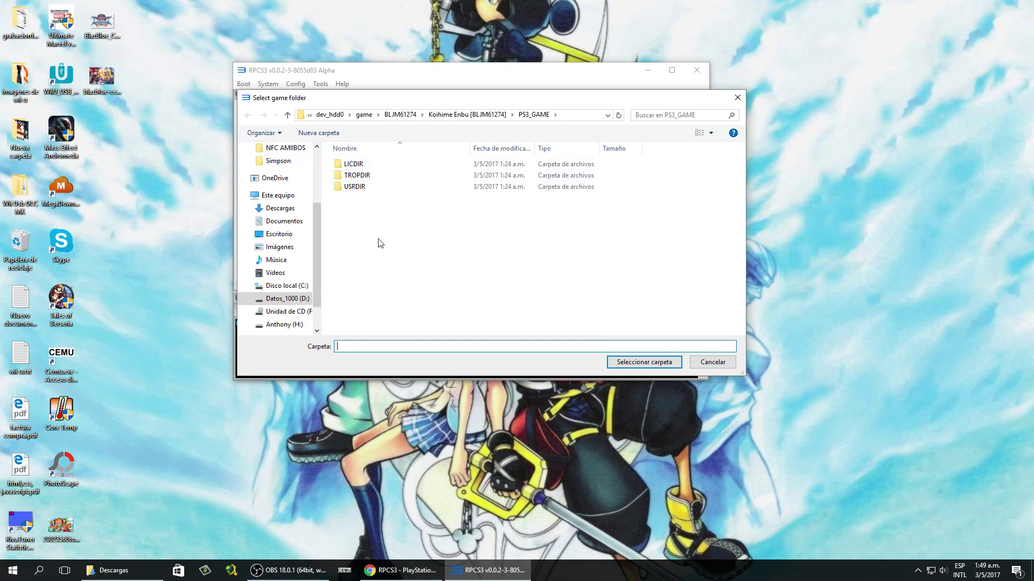
click(713, 366)
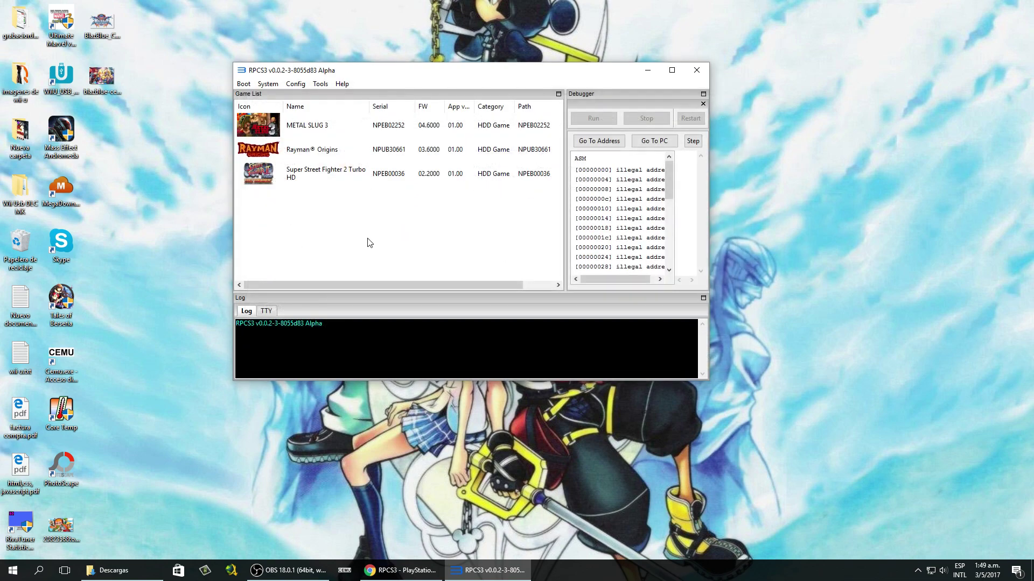
click(176, 570)
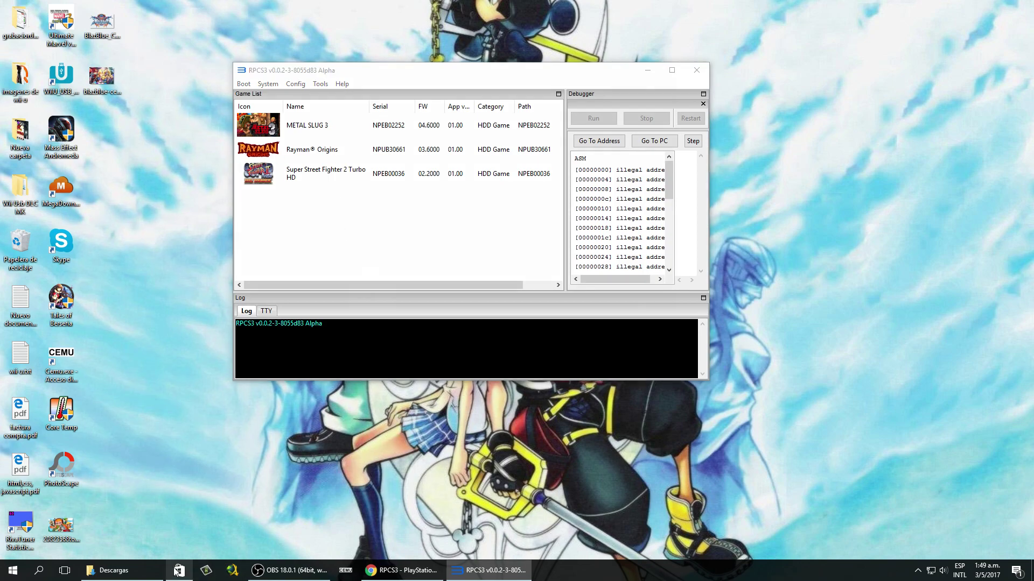
click(176, 570)
click(154, 570)
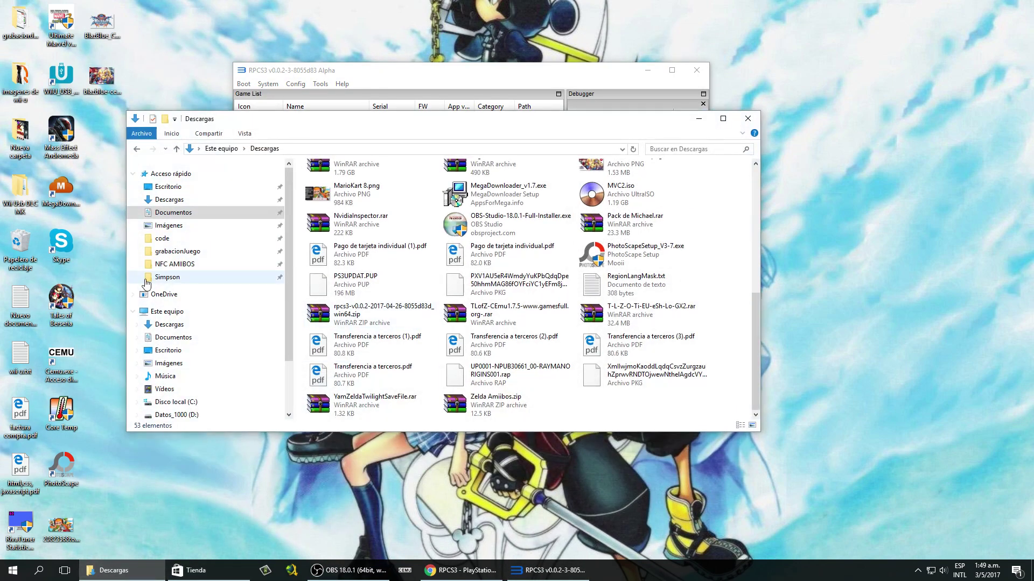
click(186, 415)
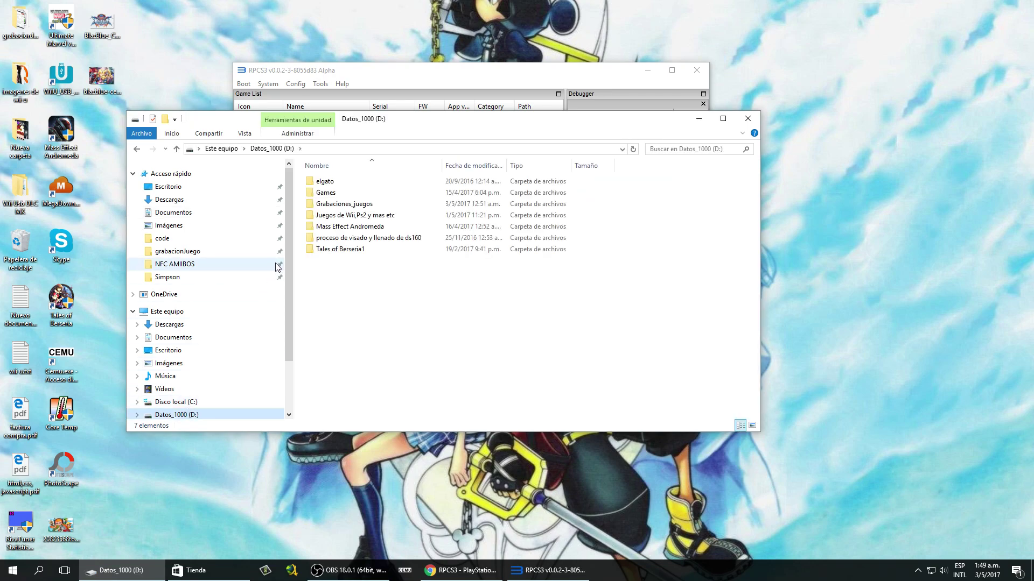
double_click(364, 227)
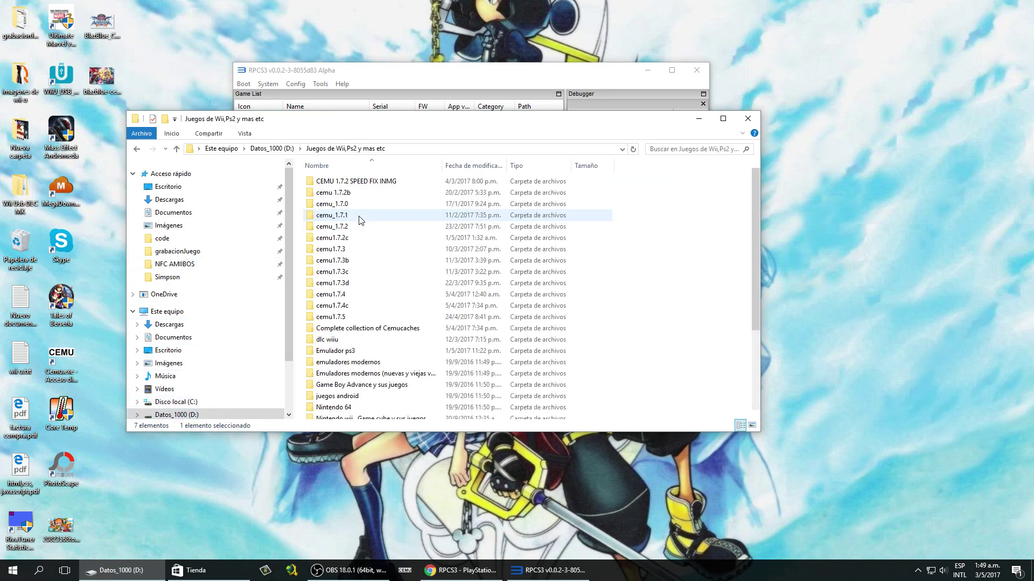
scroll(342, 323, down, 1)
double_click(342, 327)
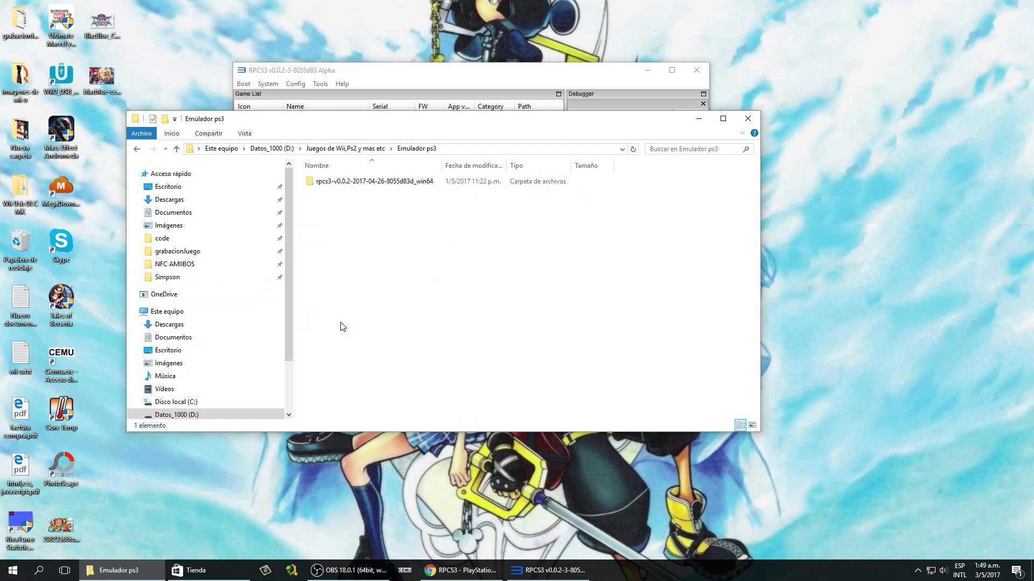
double_click(344, 183)
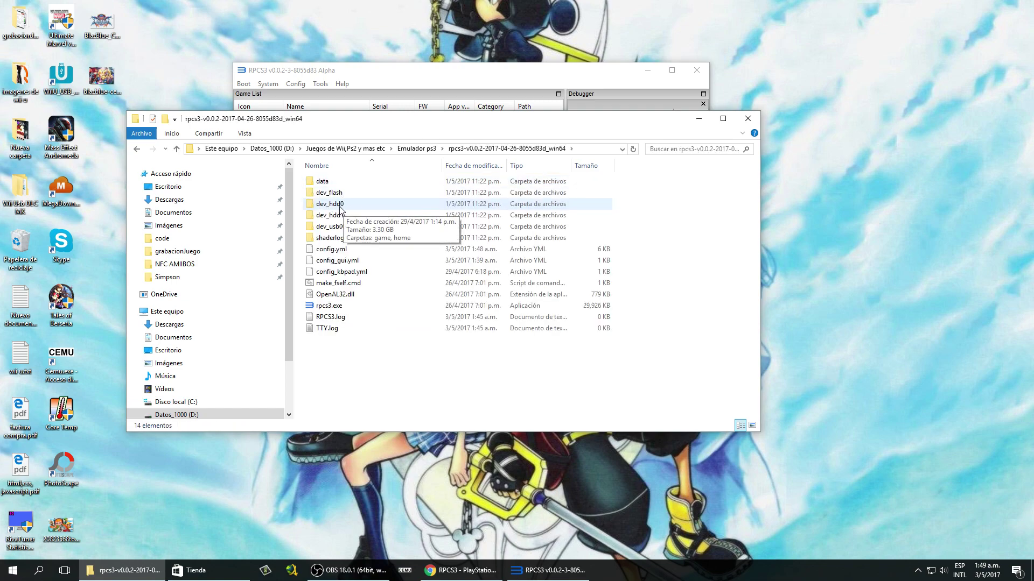
- Open the game folder inside dev_hdd0, select the BLJM61274 folder and close File Explorer
double_click(341, 207)
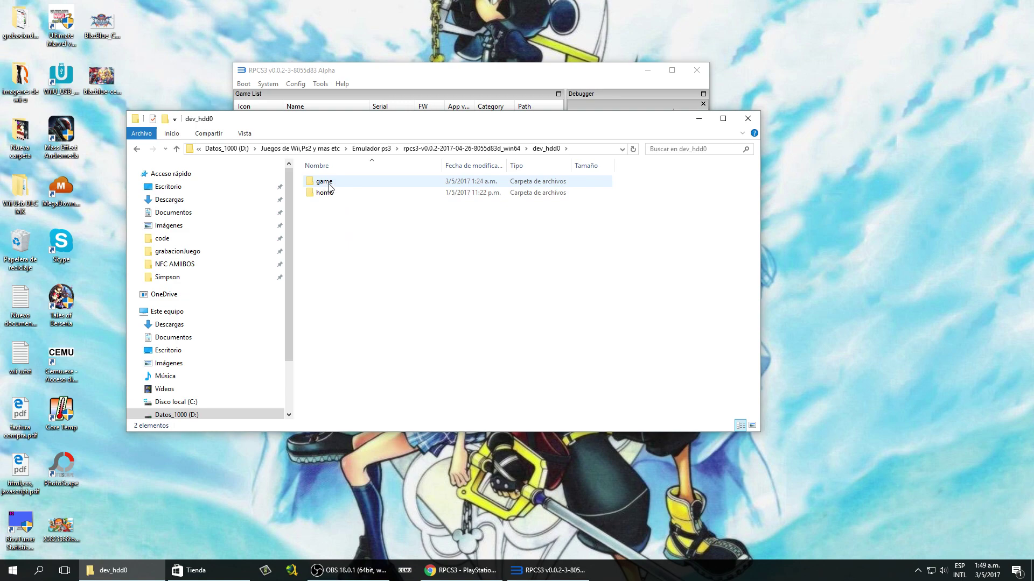
double_click(332, 183)
click(340, 184)
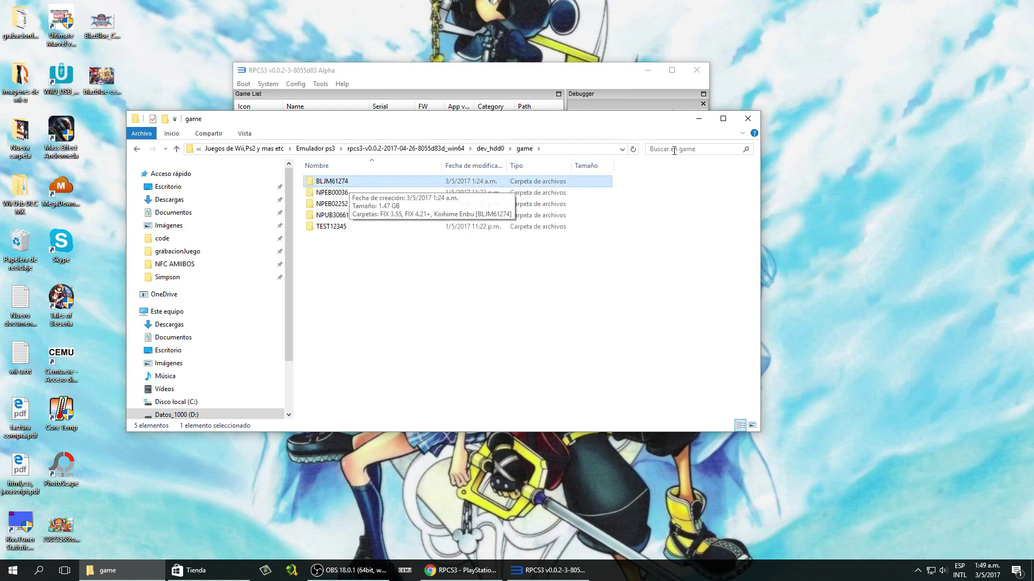
click(747, 119)
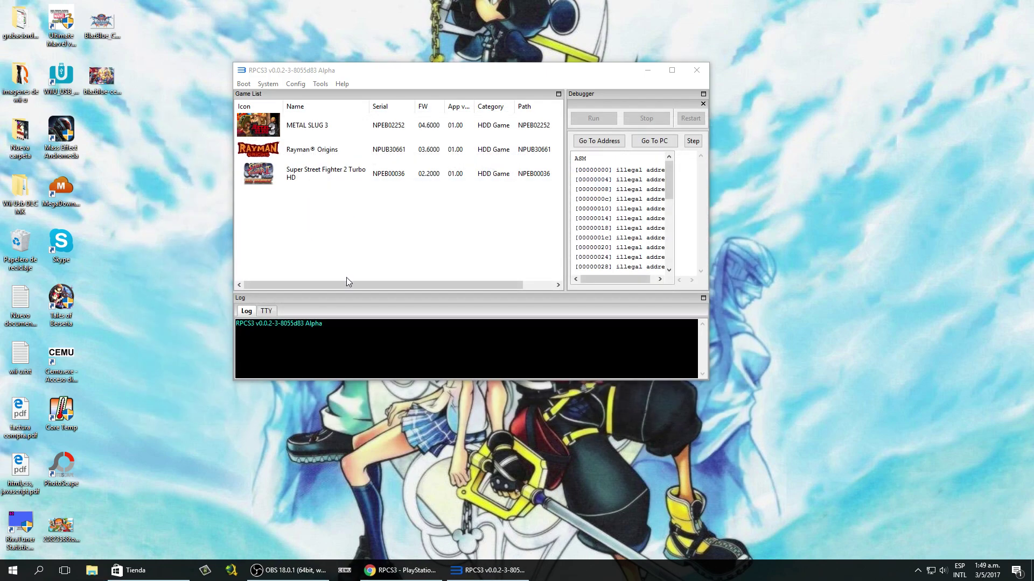
- Boot the game from the PS3_GAME folder of Koihime Enbu [BLJM61274]
click(243, 84)
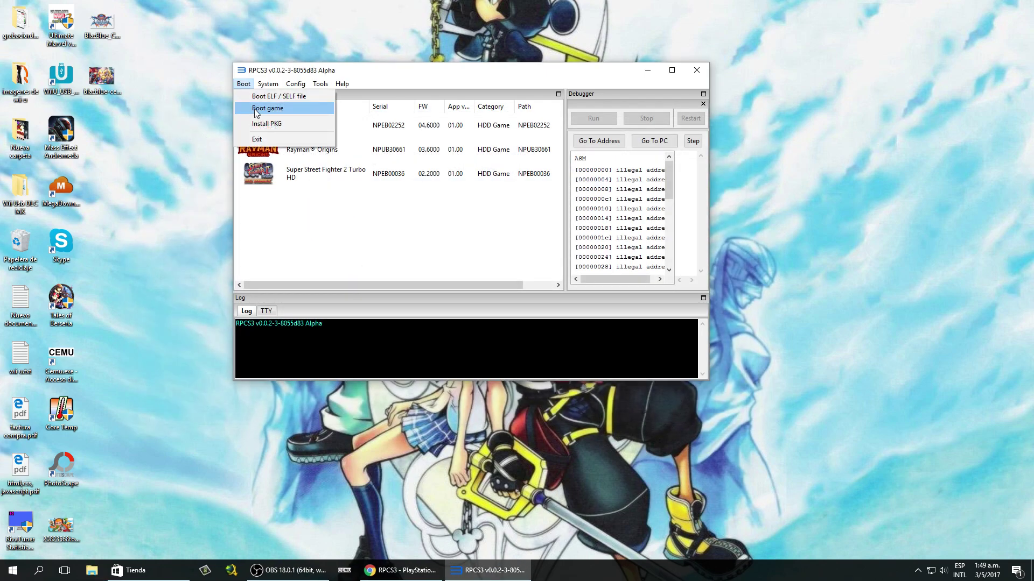
click(254, 109)
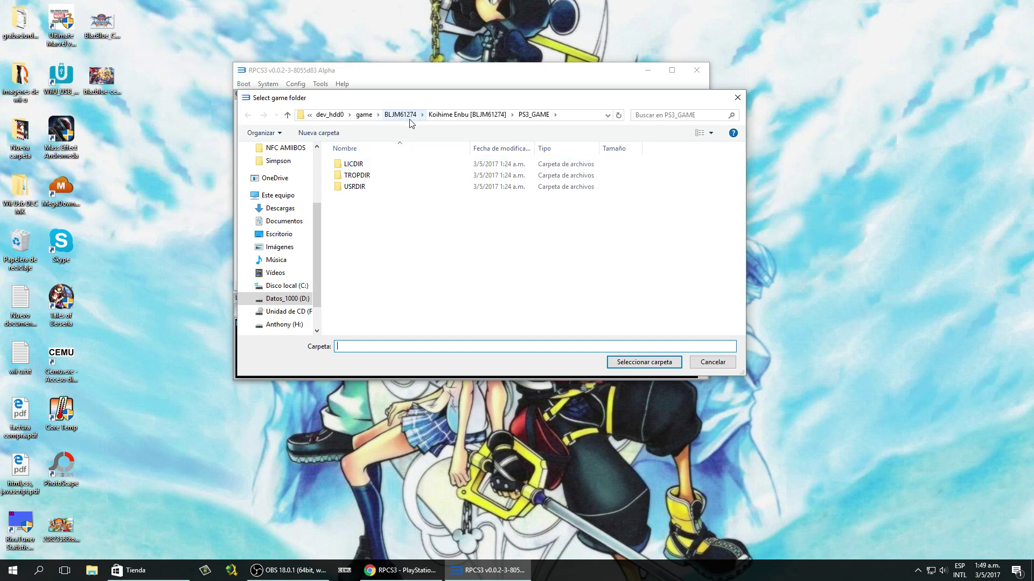
click(650, 364)
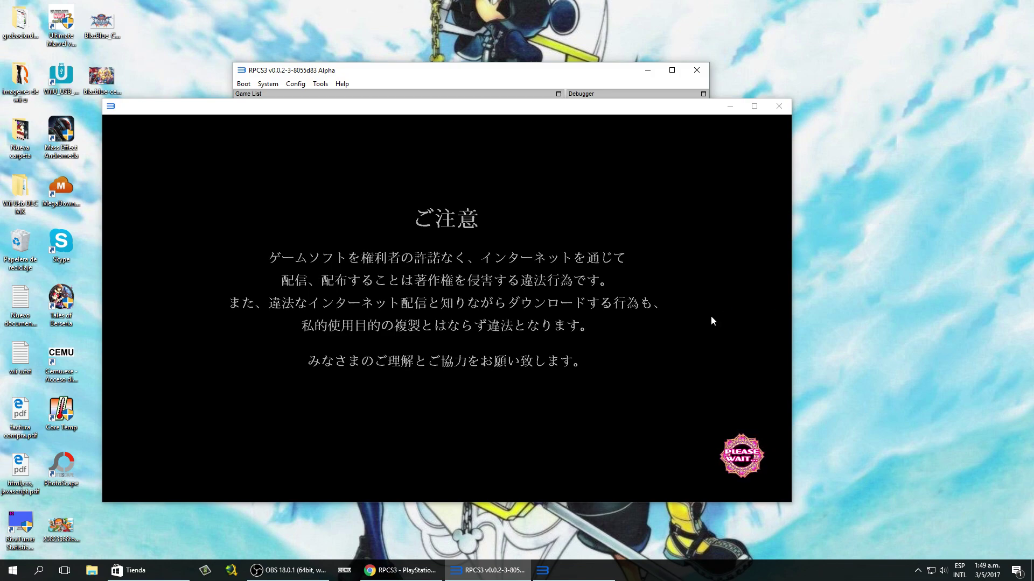
- View the core settings of the emulator, close them without changes and return to the game window
click(374, 86)
click(296, 84)
click(323, 106)
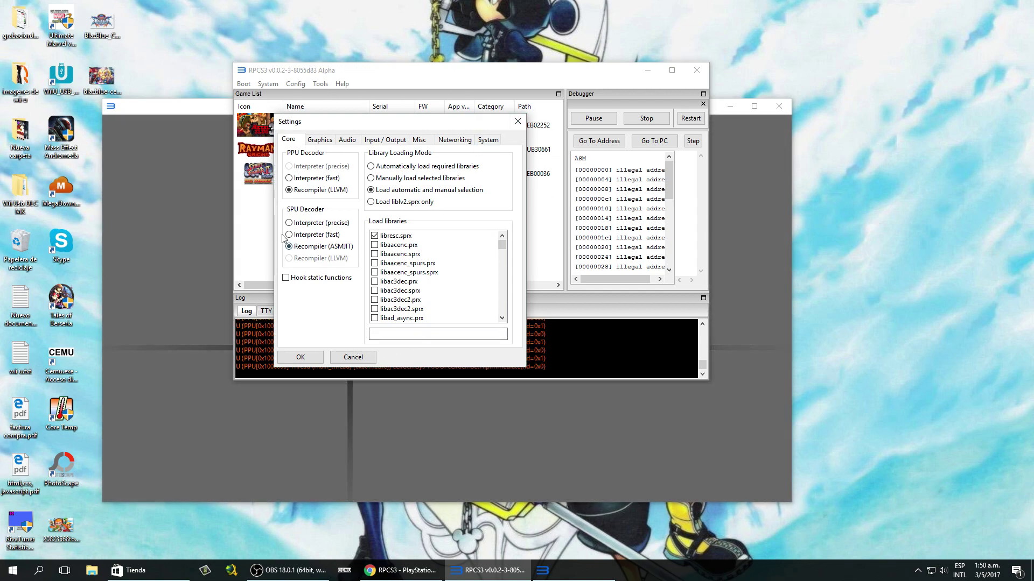
click(517, 122)
click(739, 125)
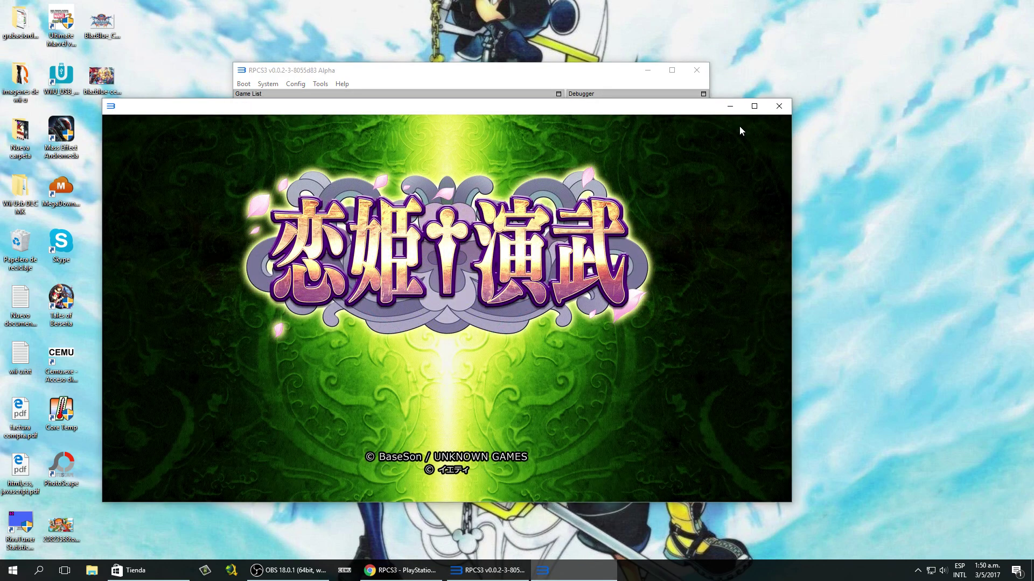
- Enter the game's main menu from the title screen and choose a mode to reach the controller assignment
key(Return)
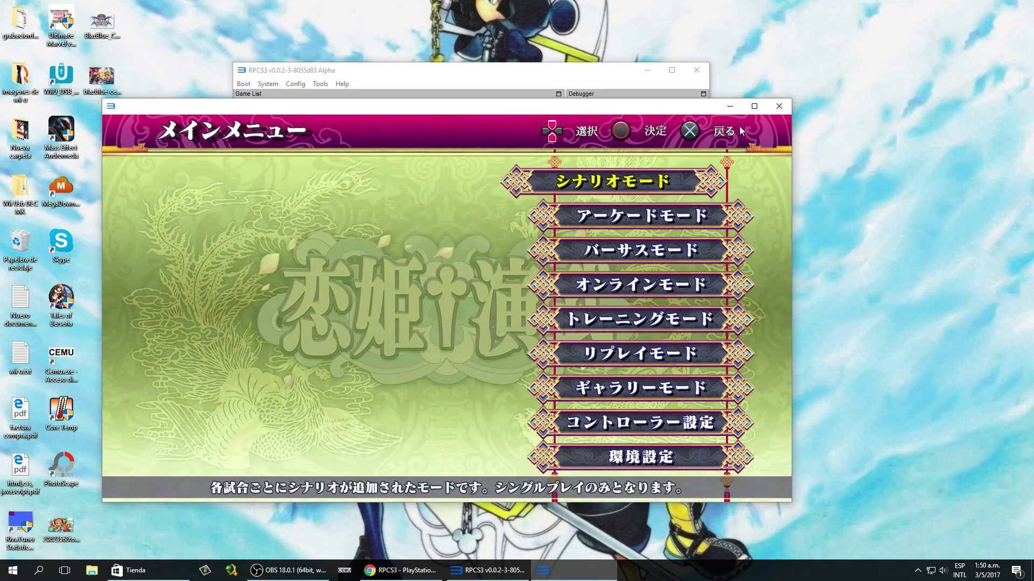
key(Down)
key(Up)
key(Return)
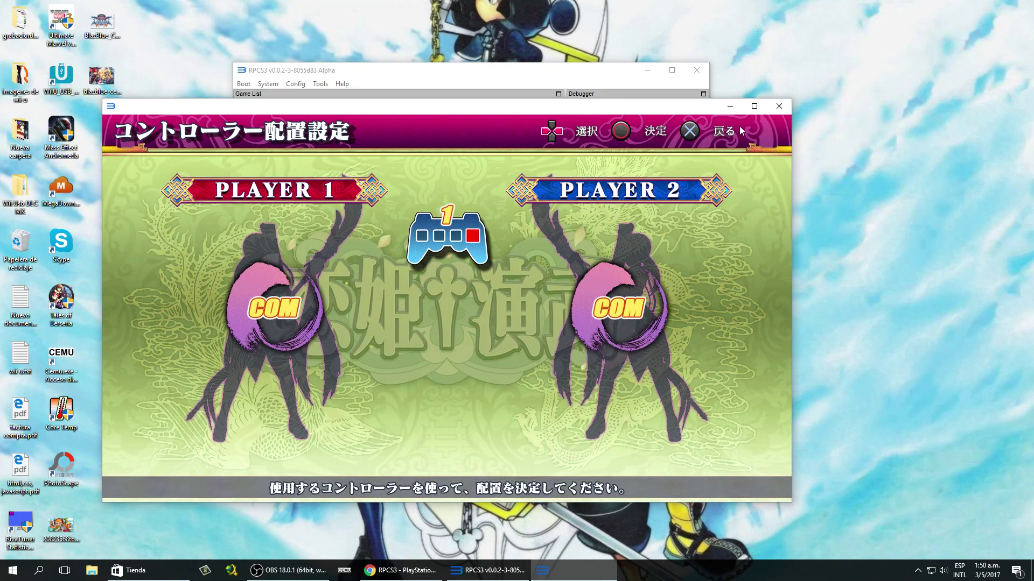
- Assign controller 1 to the Player 1 side and confirm the controller placement
key(Left)
key(Right)
key(Left)
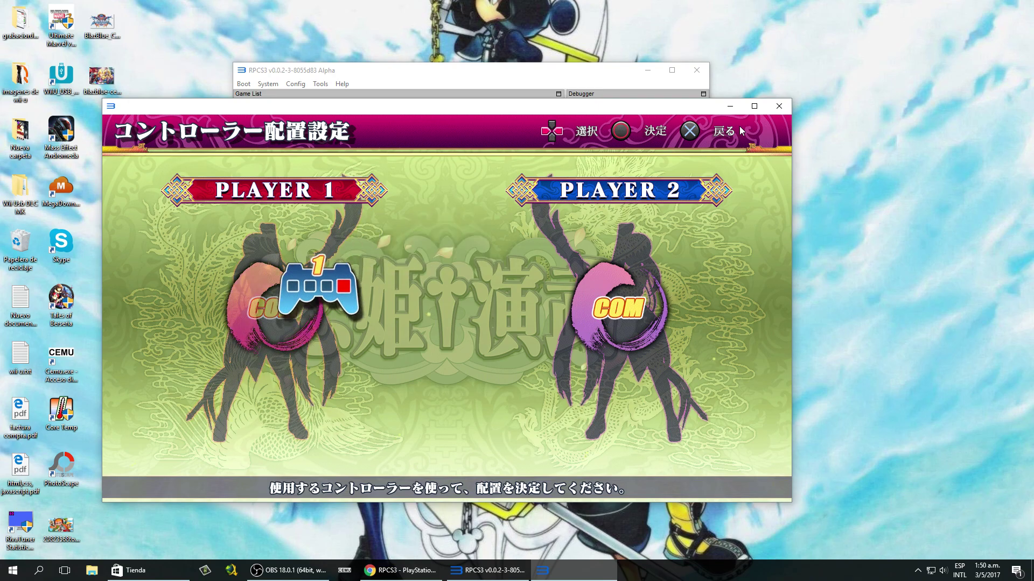
key(Return)
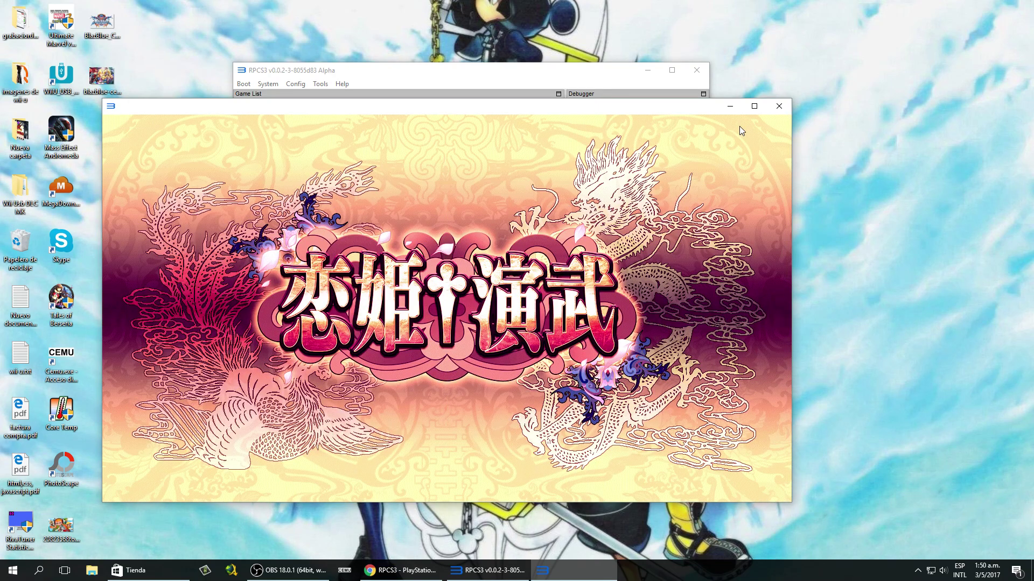
- Browse the fighters on the character selection screen and choose 関羽
key(Right)
key(Right)
key(Right)
key(Down)
key(Left)
key(Left)
key(Left)
key(Down)
key(Right)
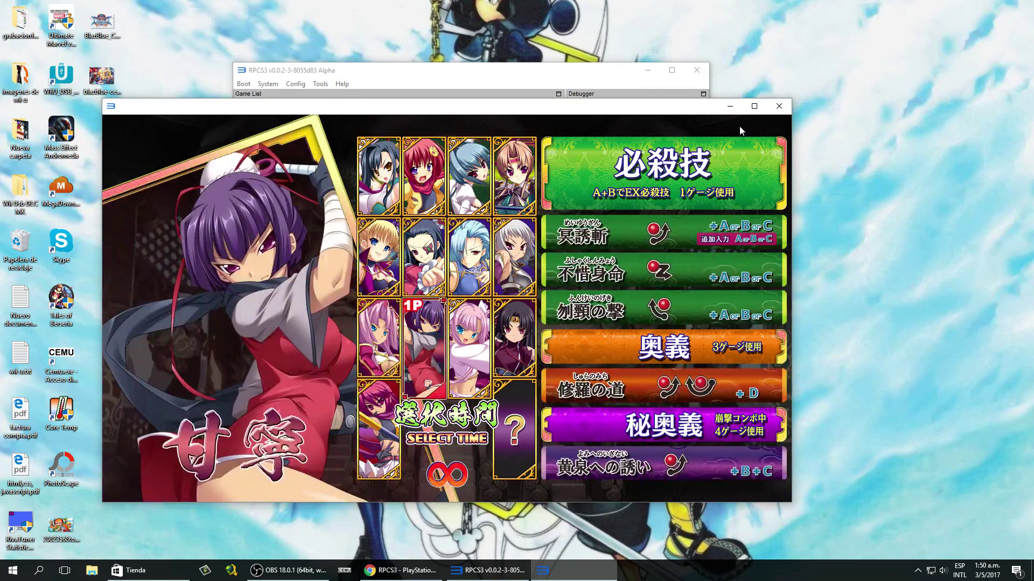
key(Right)
key(Right)
key(Left)
key(Left)
key(Left)
key(Down)
key(Up)
key(Up)
key(Up)
key(x)
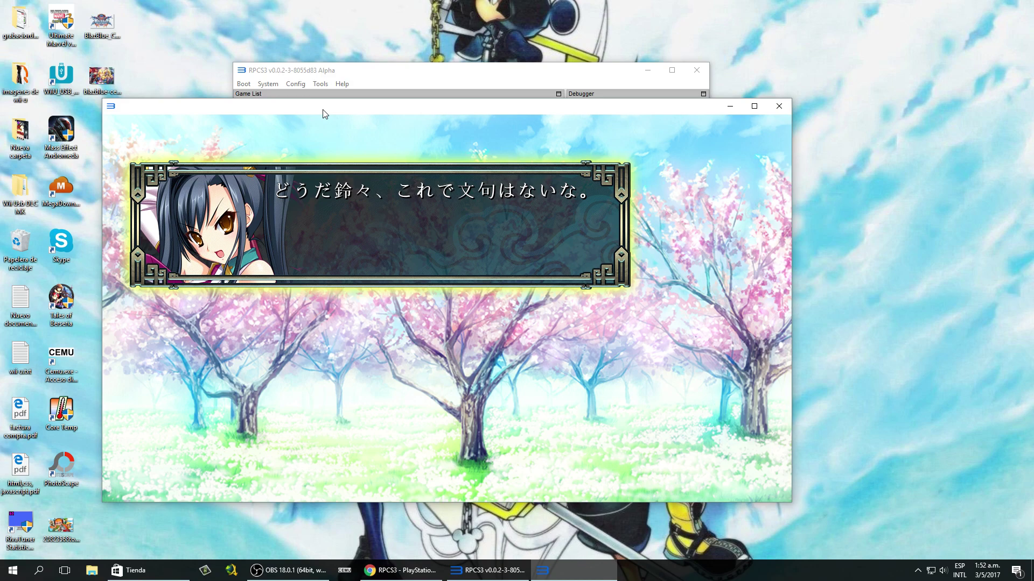
- Advance through the story dialogue and fight the match against 周泰
key(x)
key(x)
key(x)
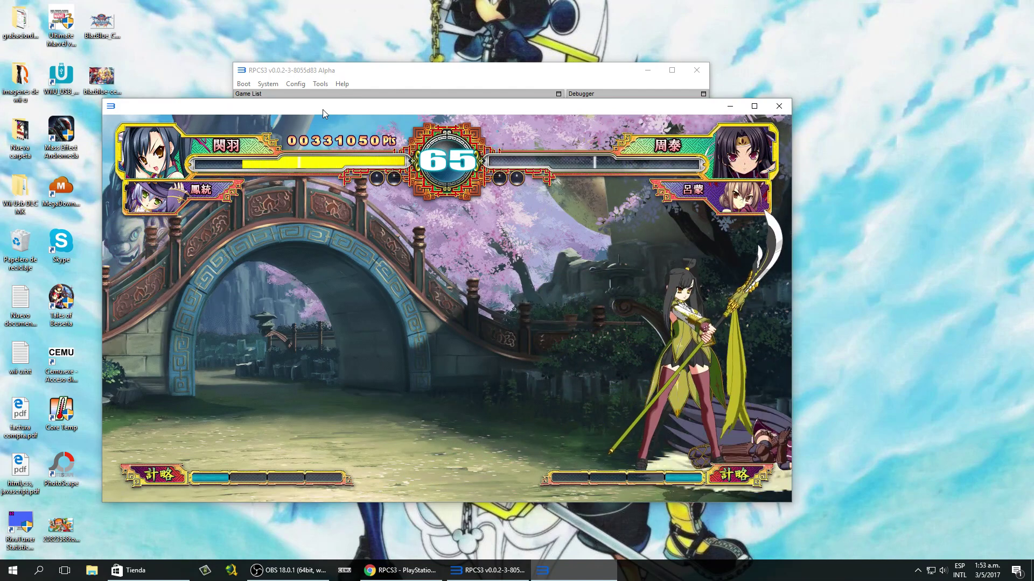
- Close the running fighting game, boot METAL SLUG 3 from the game list and reposition its window
click(771, 110)
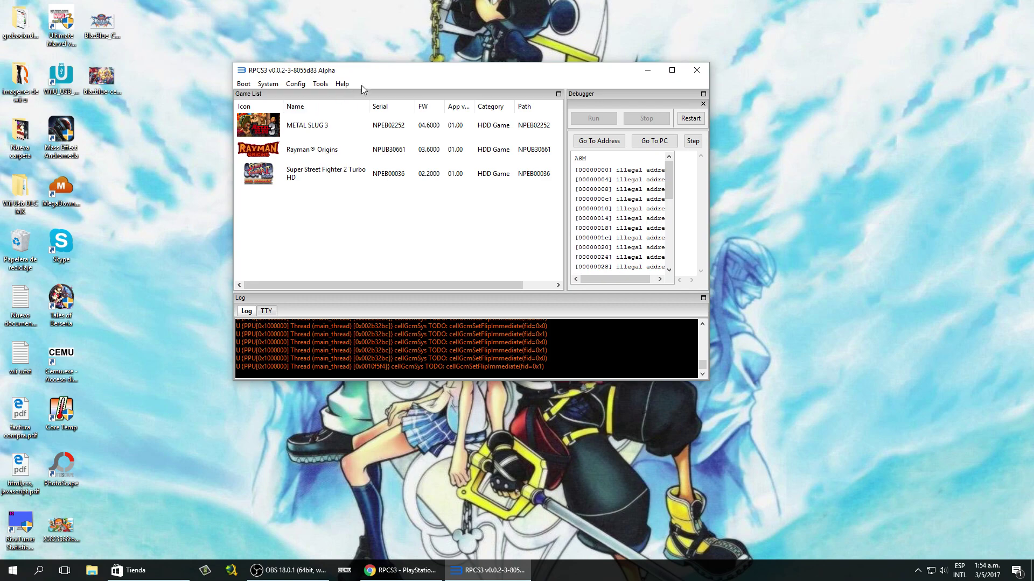
right_click(295, 139)
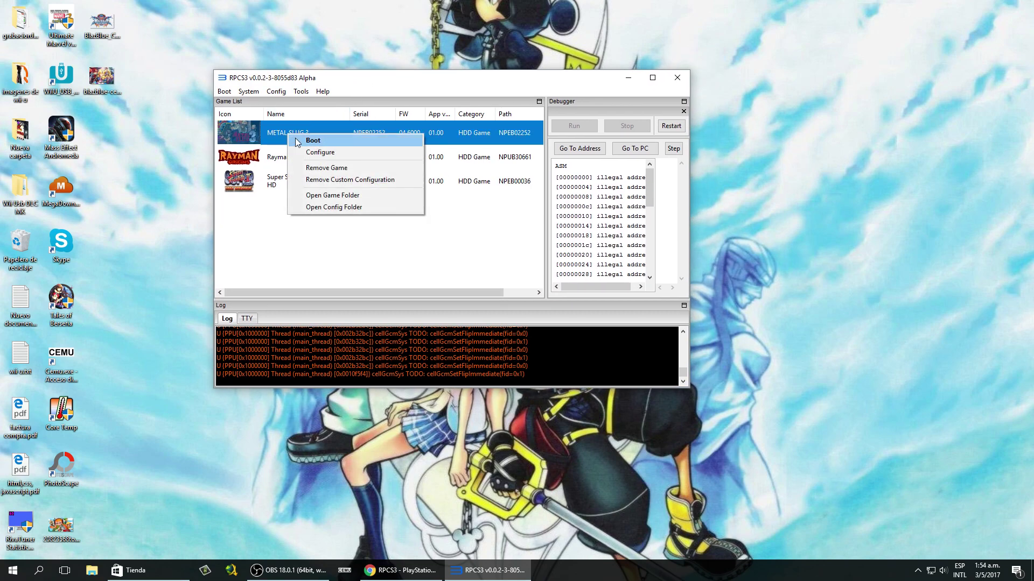
click(305, 144)
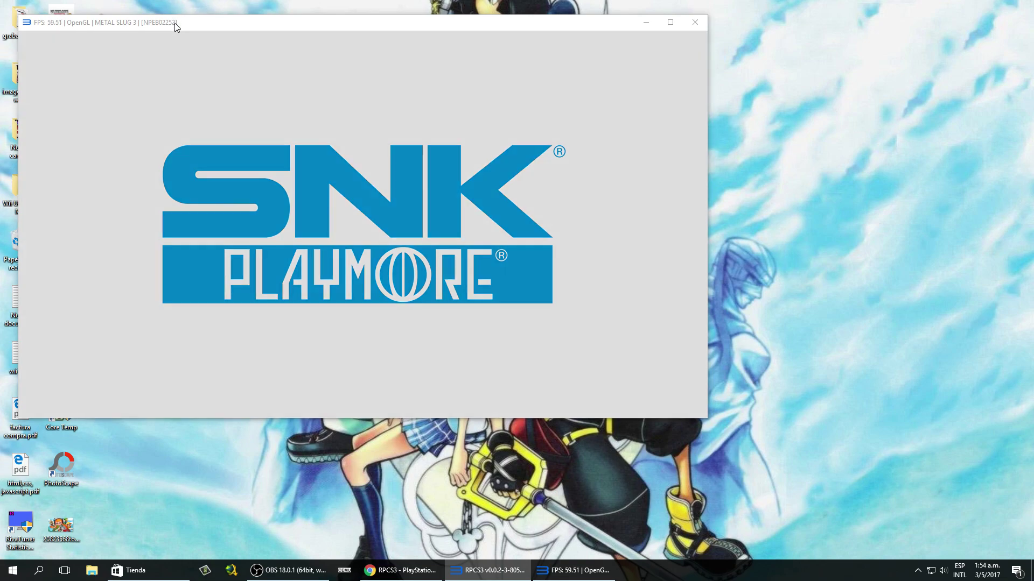
drag(174, 23, 245, 39)
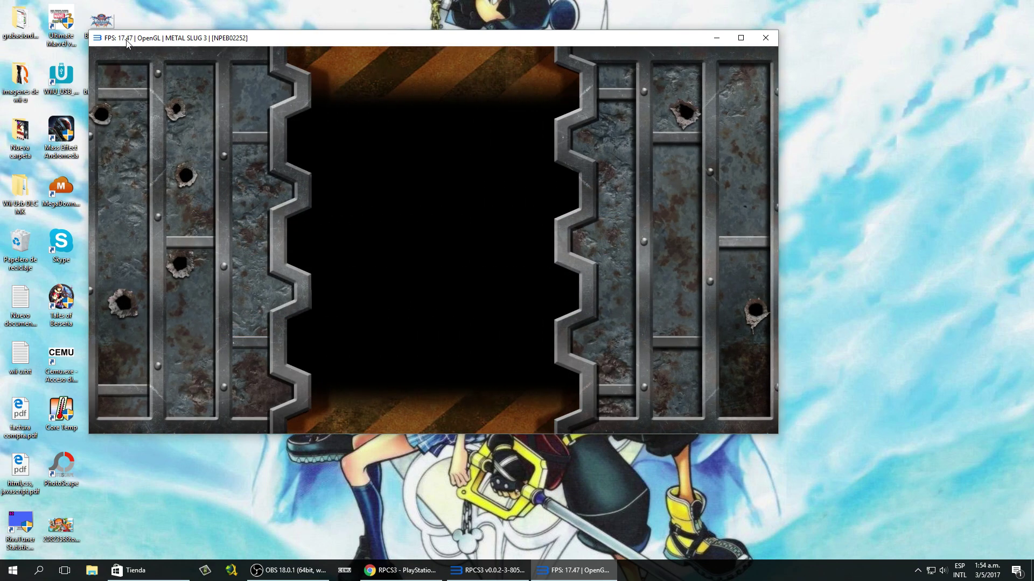
- Look through the METAL SLUG 3 main menu and start Arcade Mode to reach the soldier selection
key(Down)
key(Up)
key(Down)
key(Down)
key(Down)
key(Down)
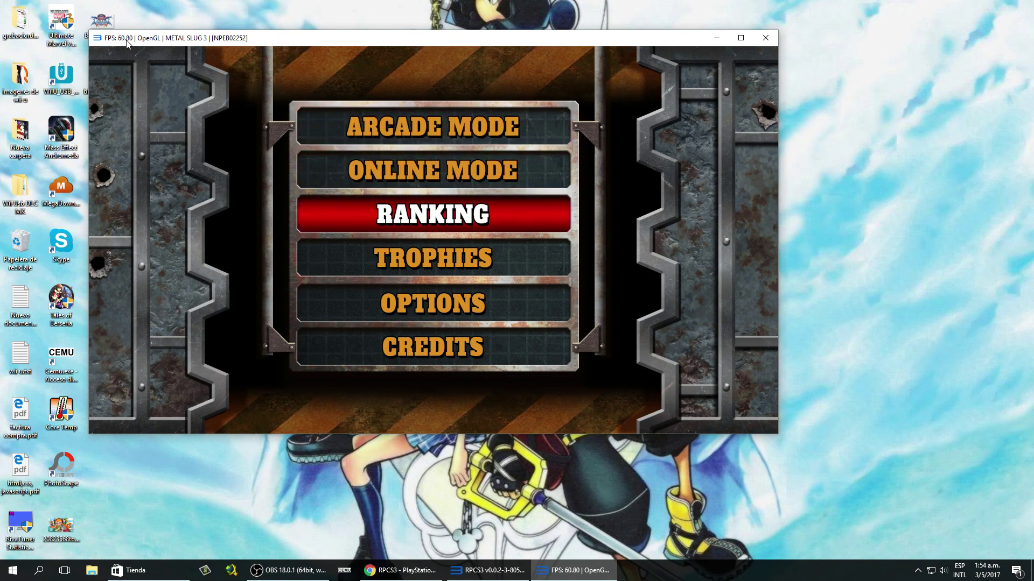
key(Up)
key(Up)
key(Up)
key(Up)
key(x)
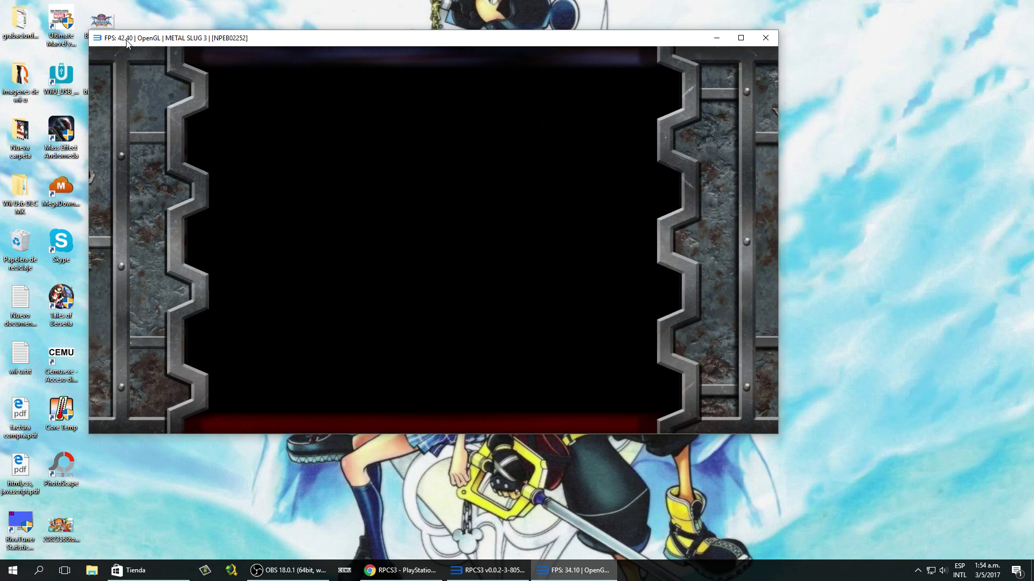
key(Return)
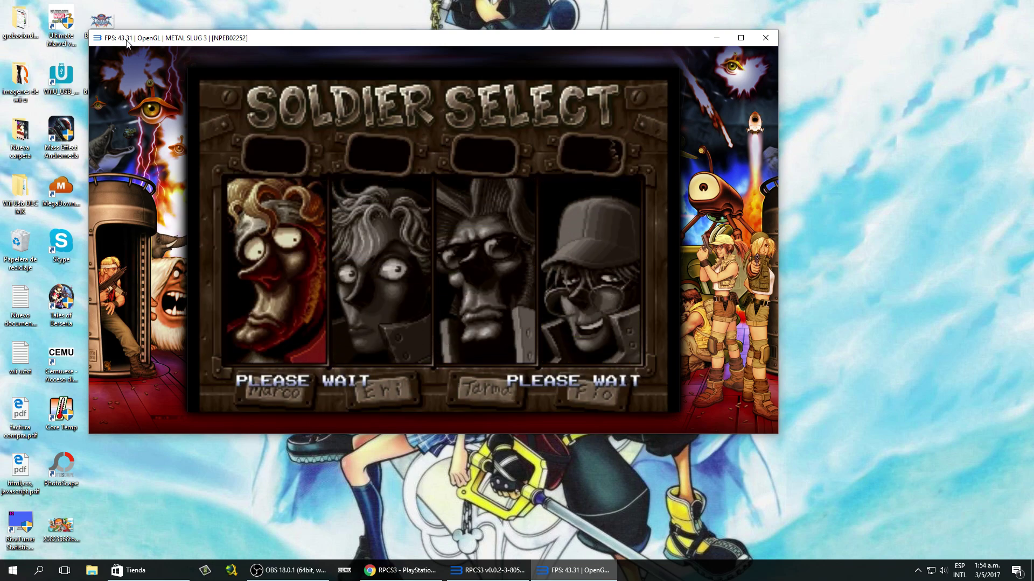
- Browse the soldiers and choose Marco to begin the first mission
key(Right)
key(Left)
key(Right)
key(Left)
key(Left)
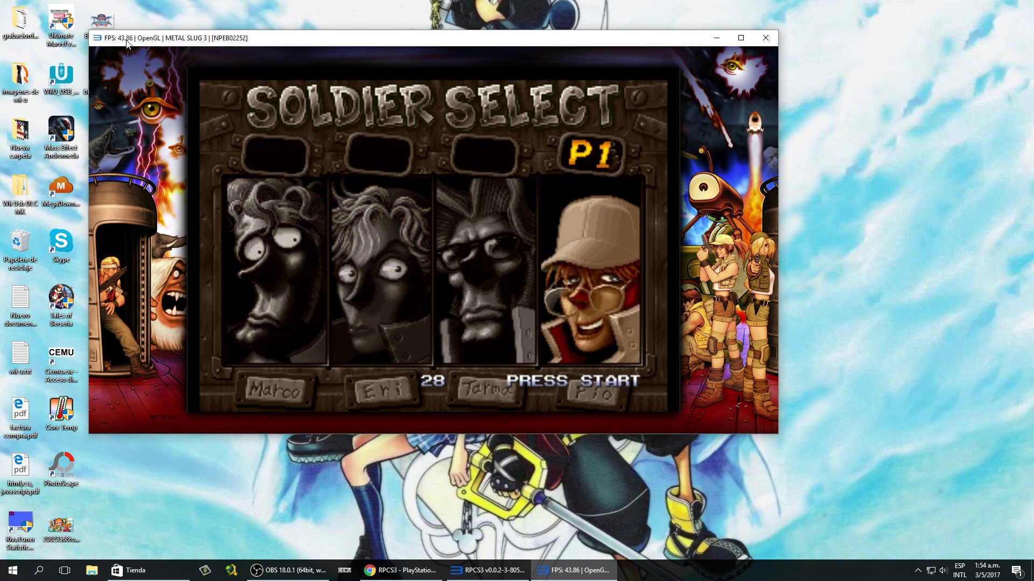
key(Left)
key(Left)
key(Left)
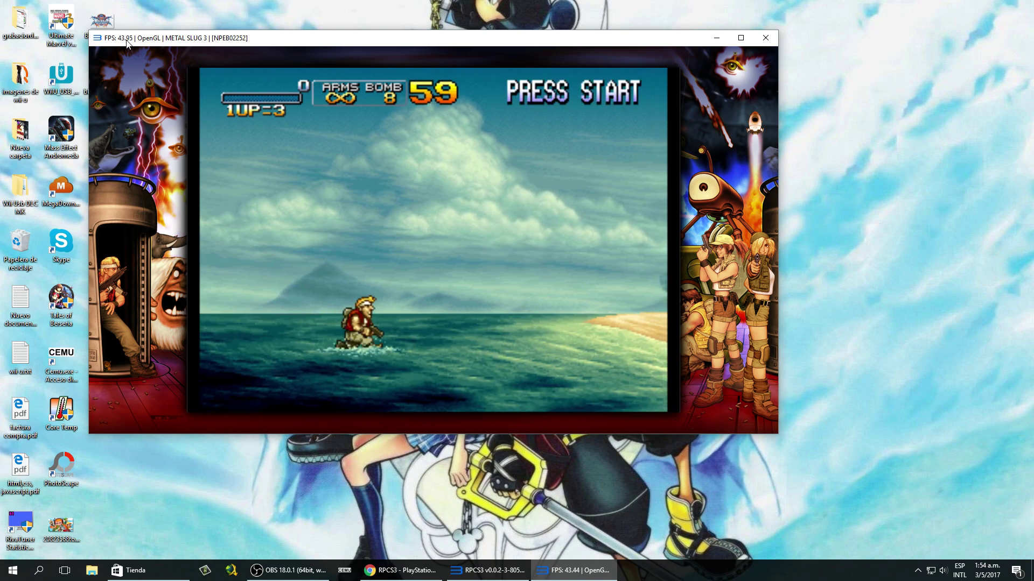
- Close METAL SLUG 3 and save the emulator's graphics settings with Vulkan as the renderer
click(765, 38)
click(300, 92)
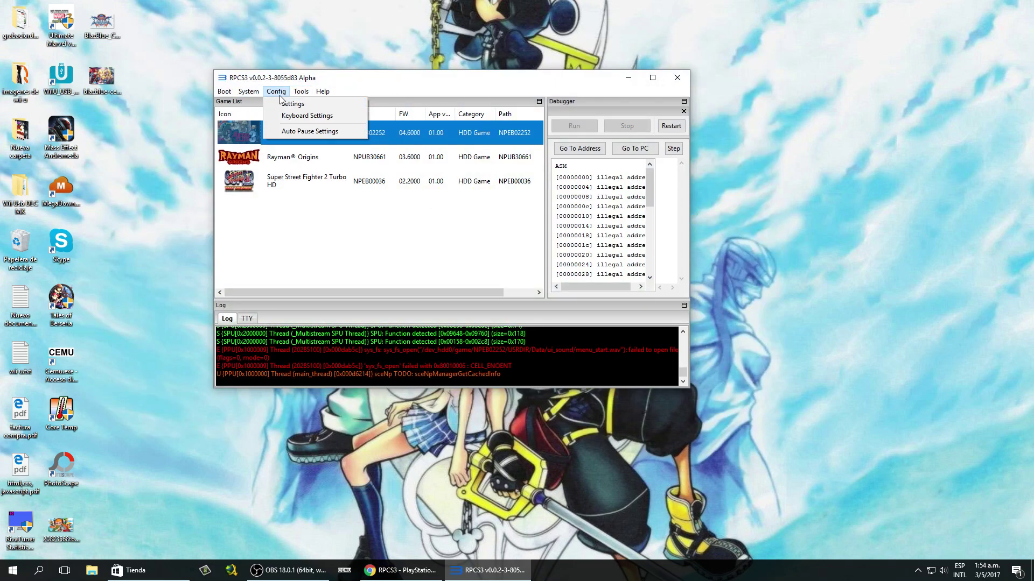
click(285, 104)
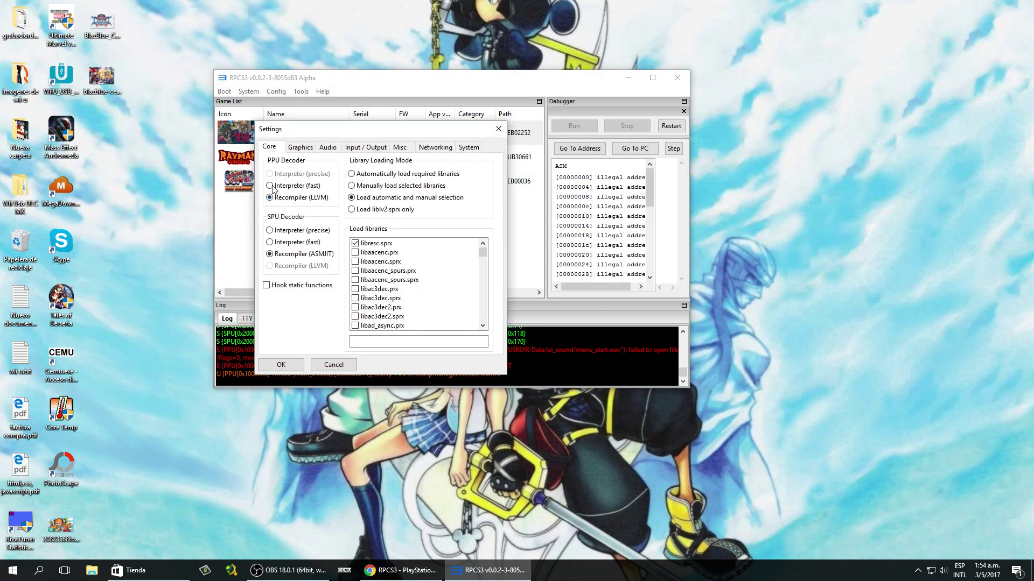
click(297, 149)
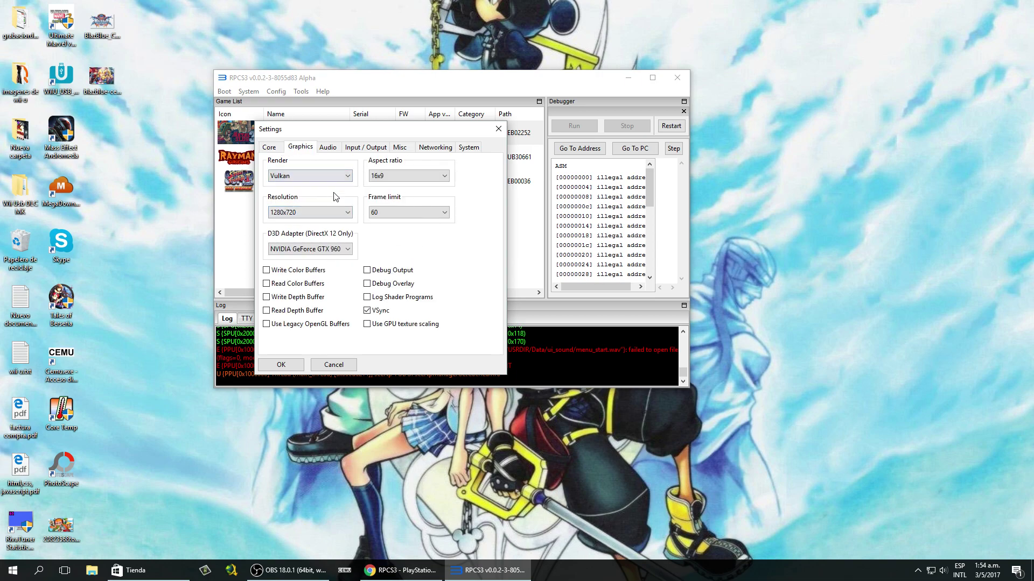
click(280, 364)
- Close the emulator and relaunch it from its rpcs3 folder in Emulador ps3 on drive D
click(677, 78)
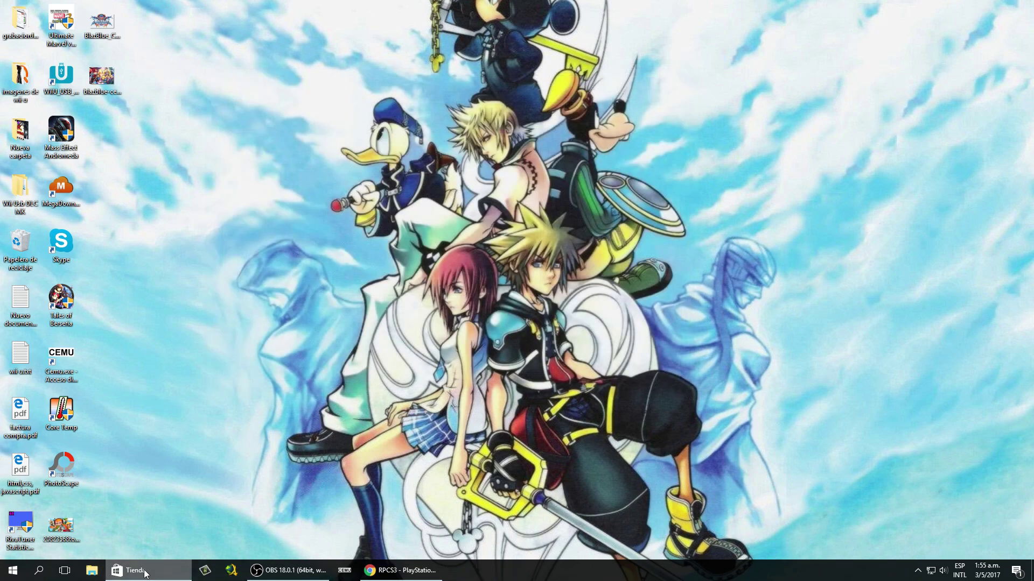
click(92, 572)
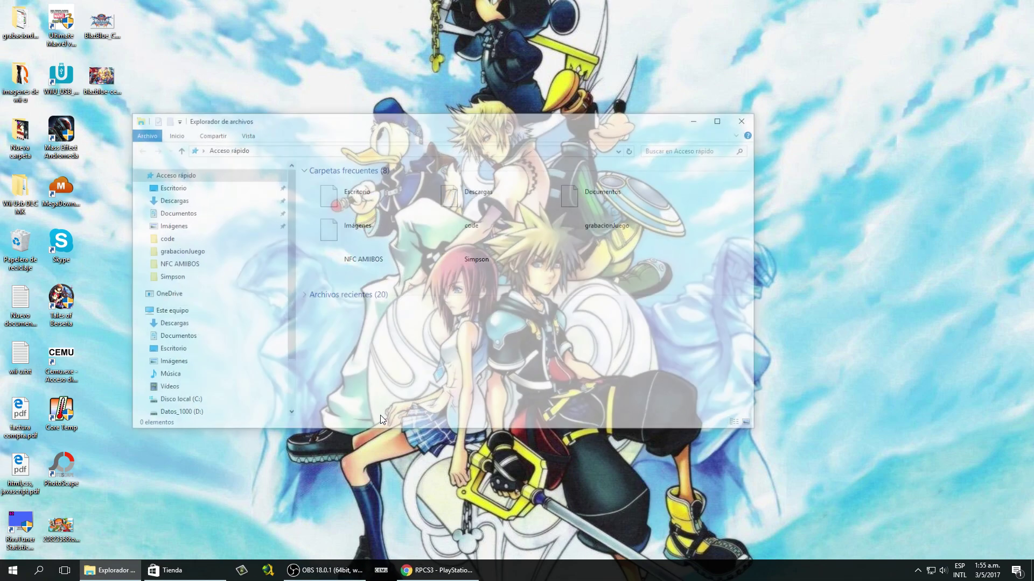
scroll(224, 399, down, 1)
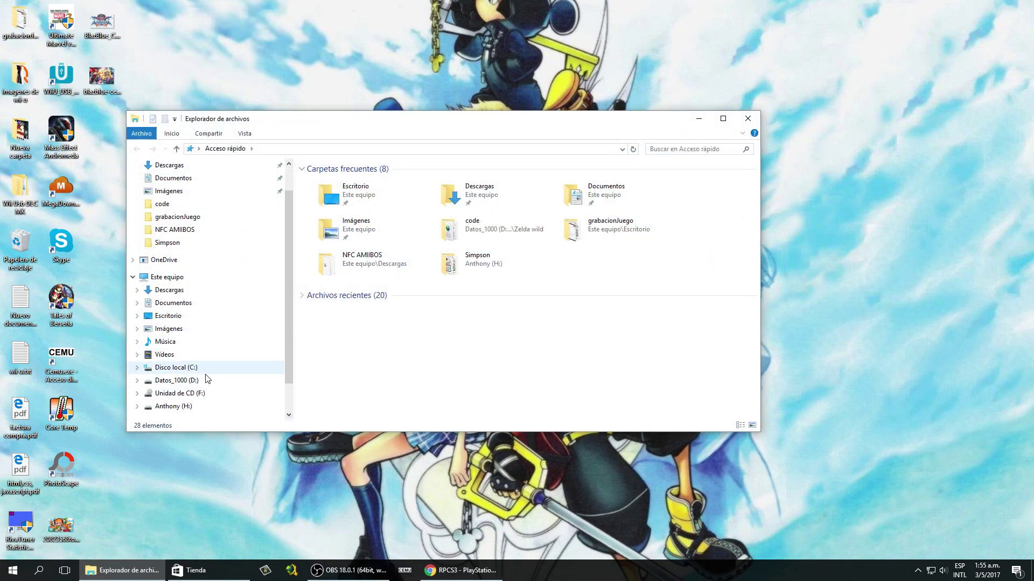
click(189, 381)
double_click(377, 216)
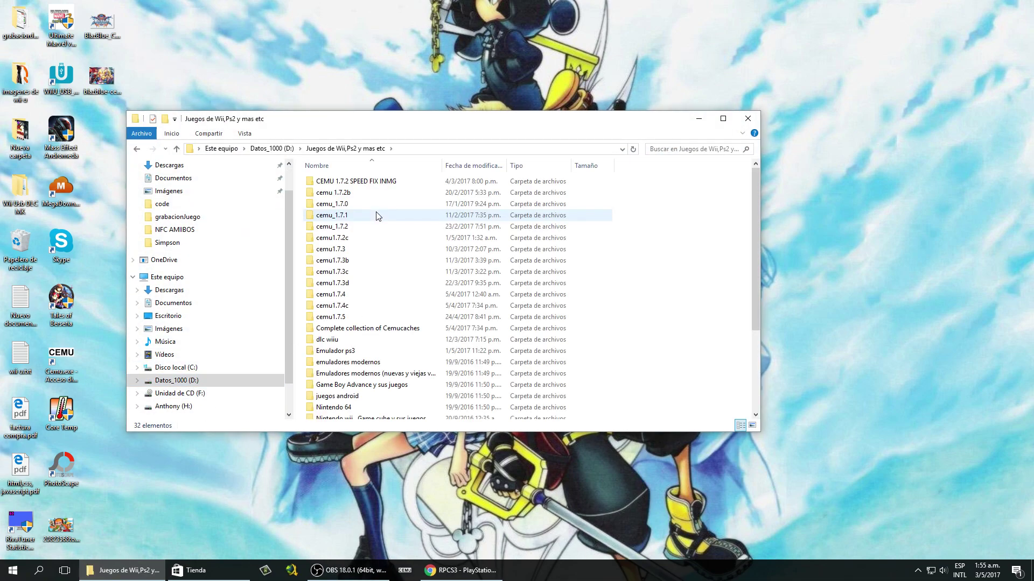
double_click(355, 351)
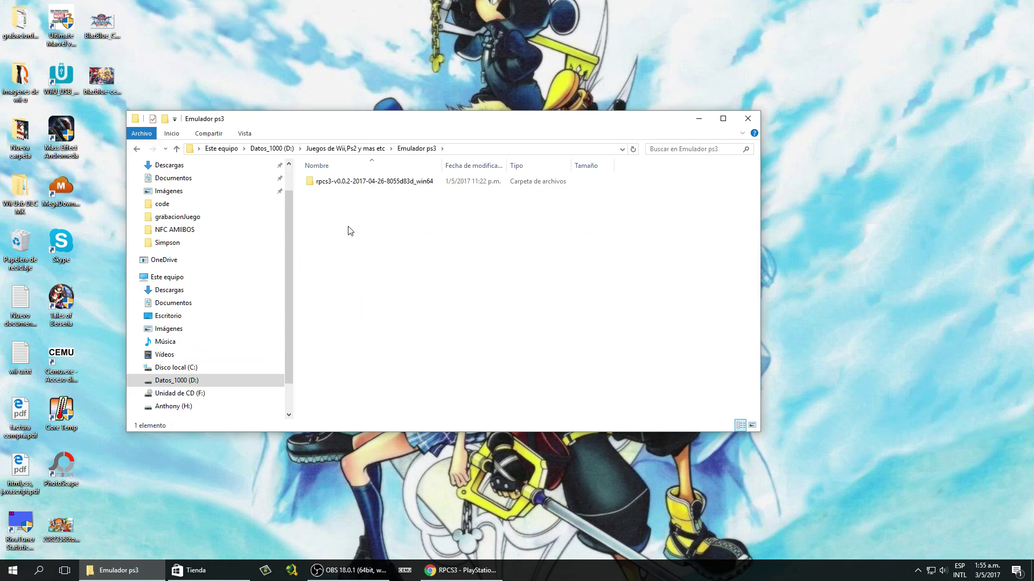
double_click(330, 181)
double_click(383, 323)
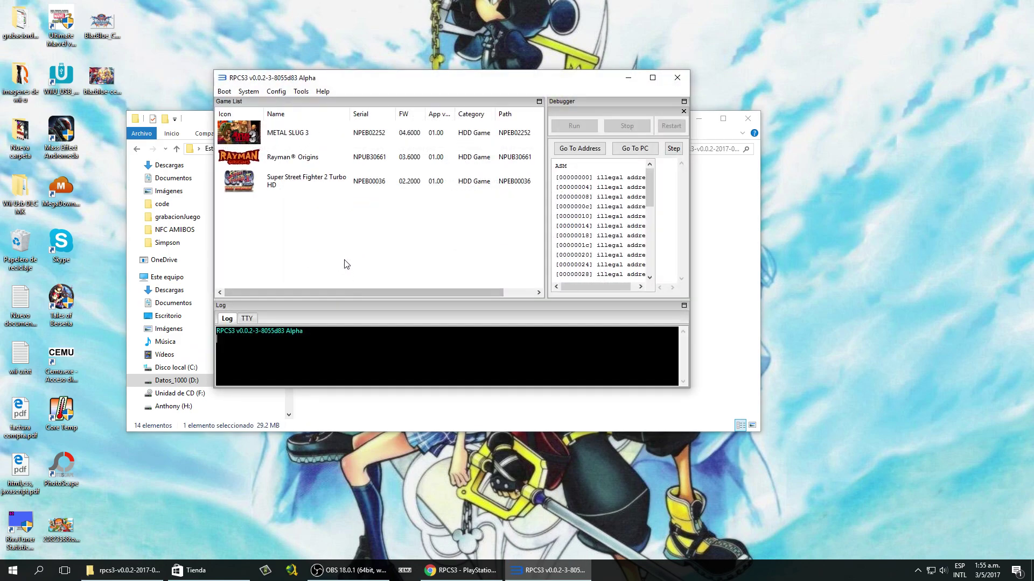
- Boot METAL SLUG 3 from the game list again and start Arcade Mode
click(274, 135)
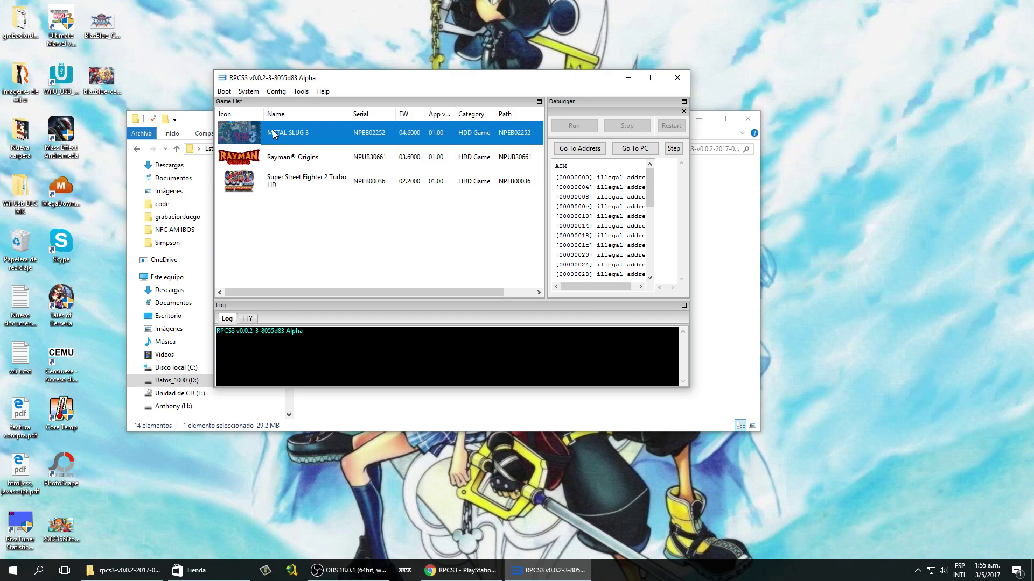
double_click(274, 134)
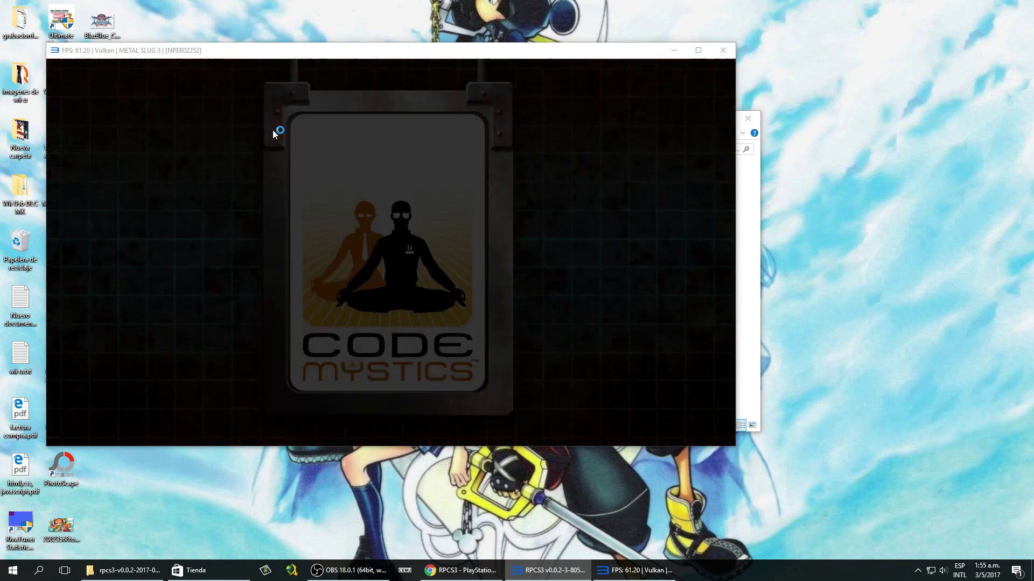
key(Return)
key(Down)
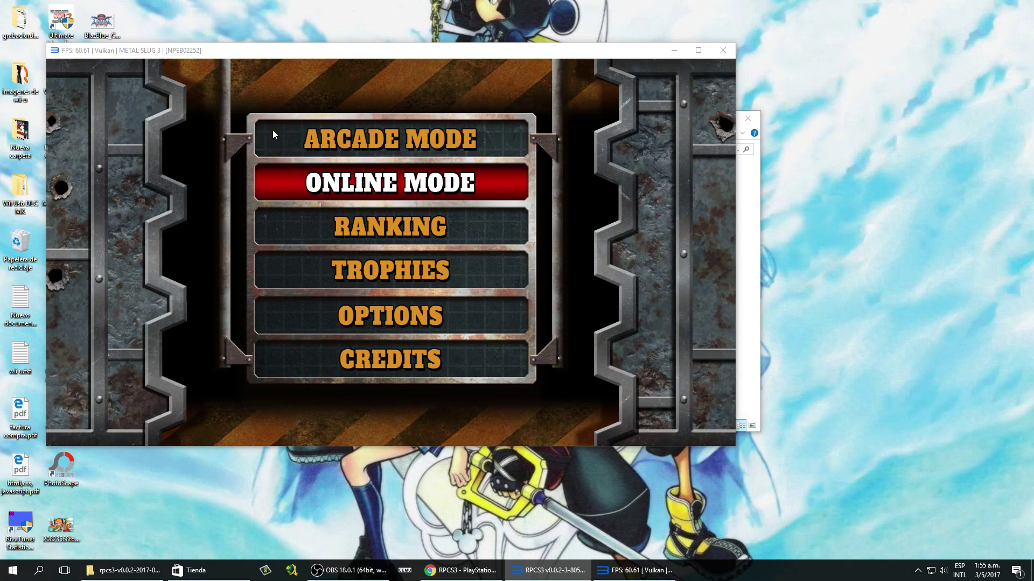
key(Up)
key(Return)
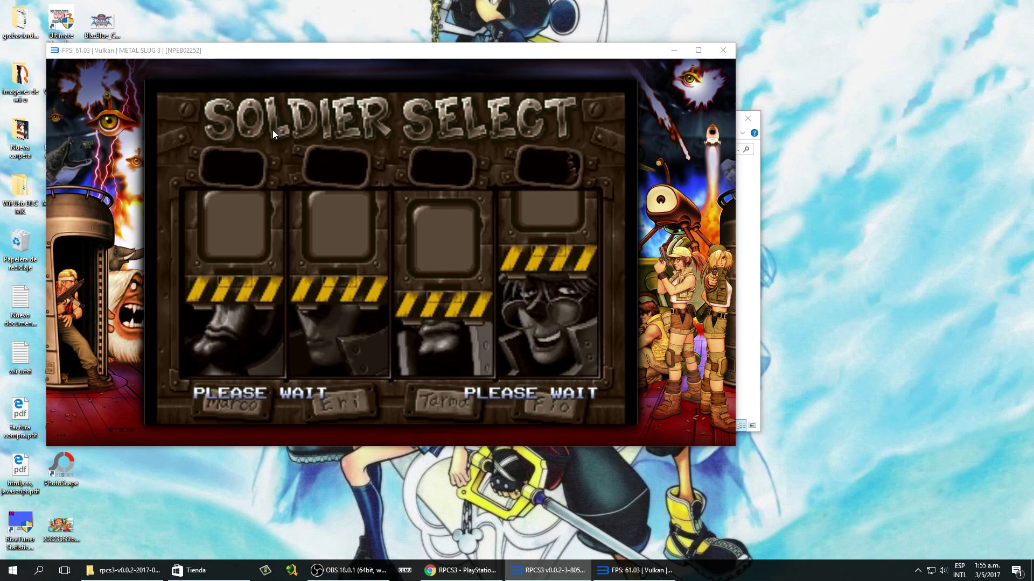
- Reposition the game window during soldier selection and switch the game to full screen
key(Right)
key(Left)
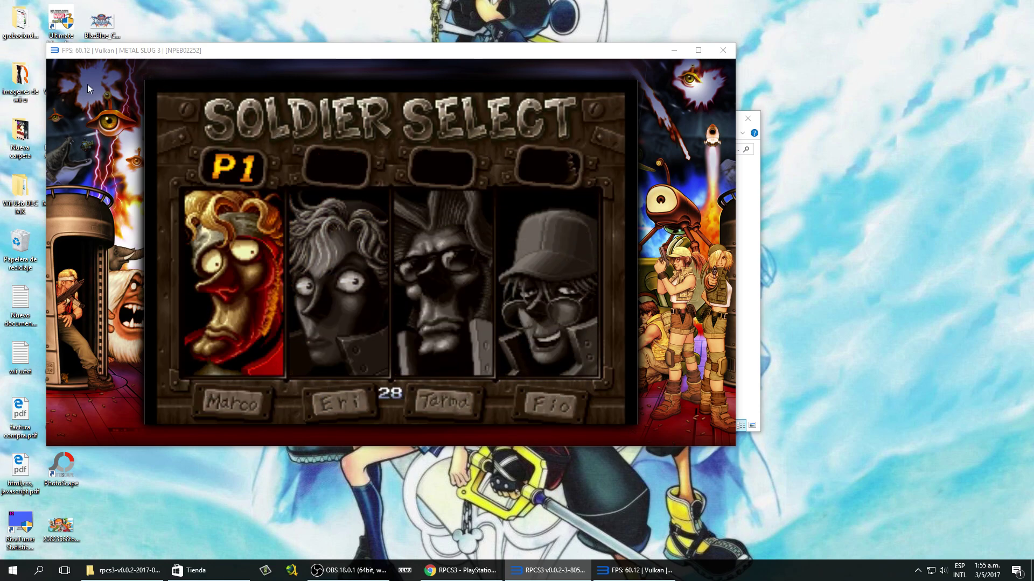
drag(103, 57, 201, 65)
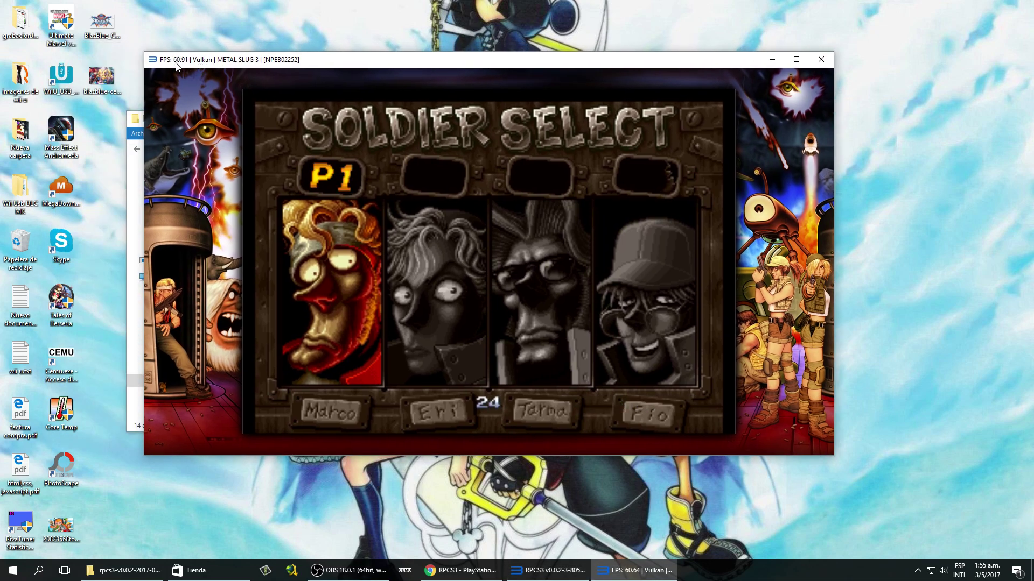
key(Right)
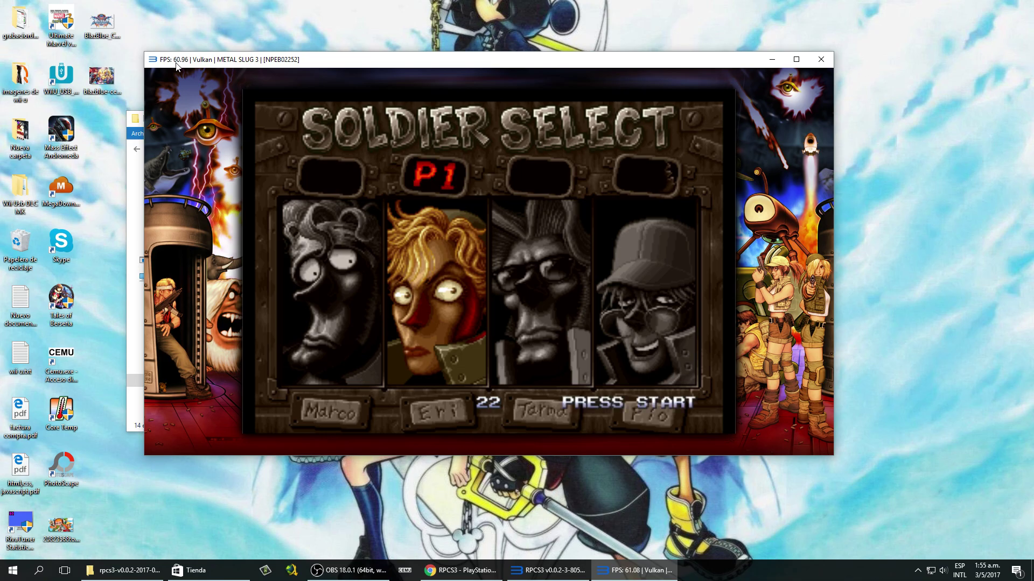
key(alt+Return)
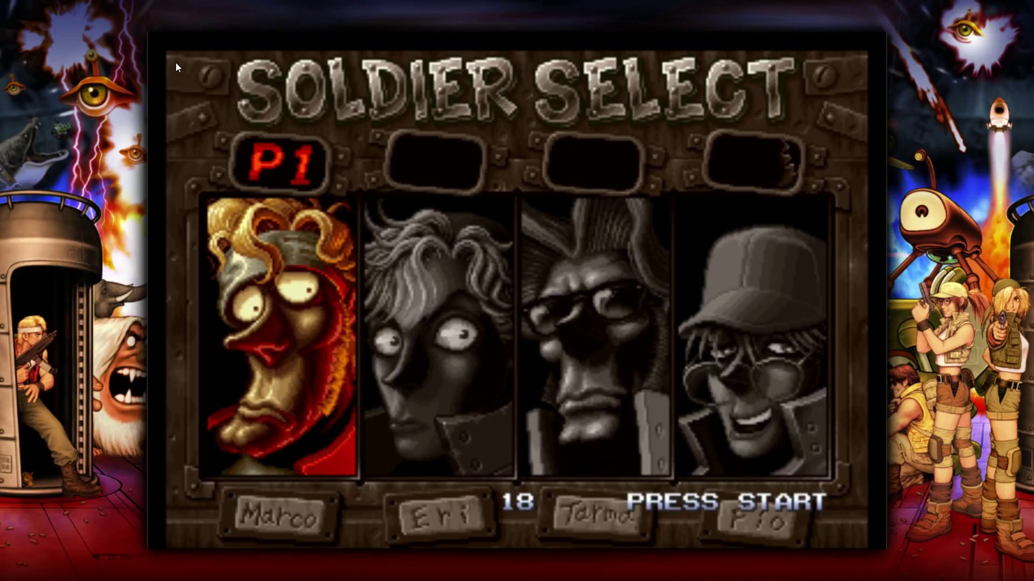
- Open the game's pause menu, resume play and choose Marco to start Mission 1
key(Escape)
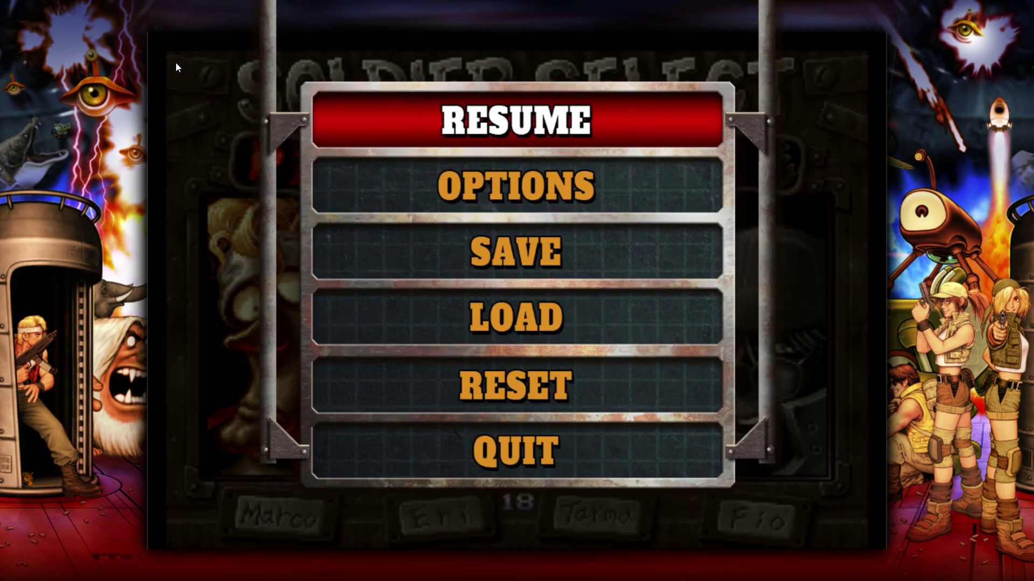
key(Escape)
key(Right)
key(Left)
key(z)
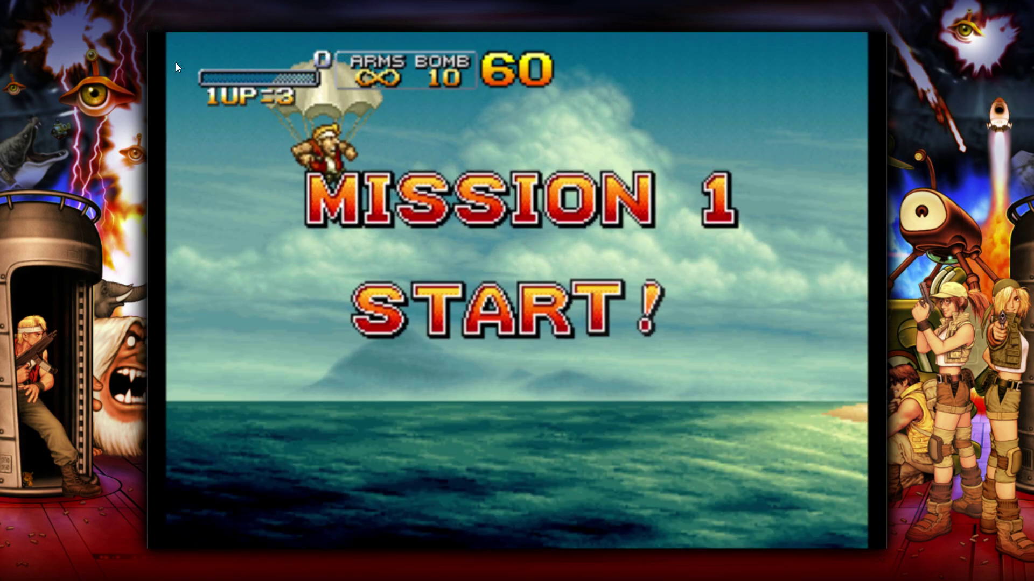
key(Right)
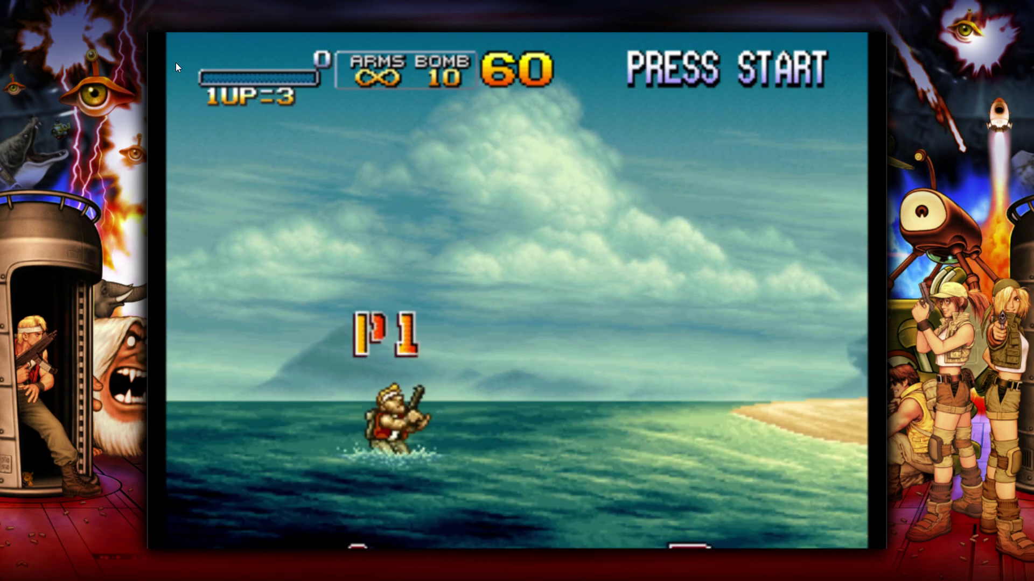
key(x)
key(z)
key(z)
key(z)
key(z)
key(z)
key(z)
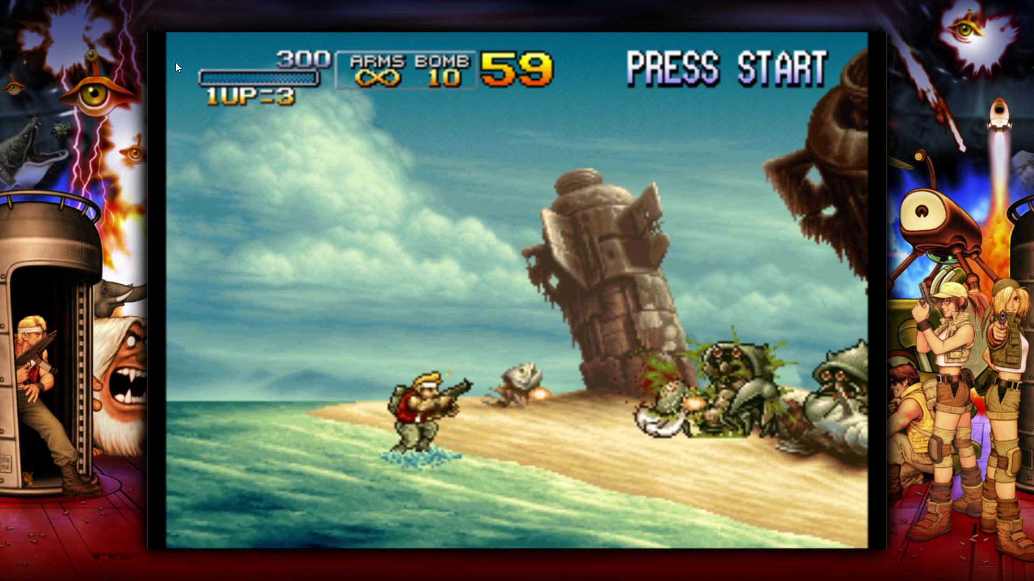
key(Right)
key(z)
key(z)
key(z)
key(z)
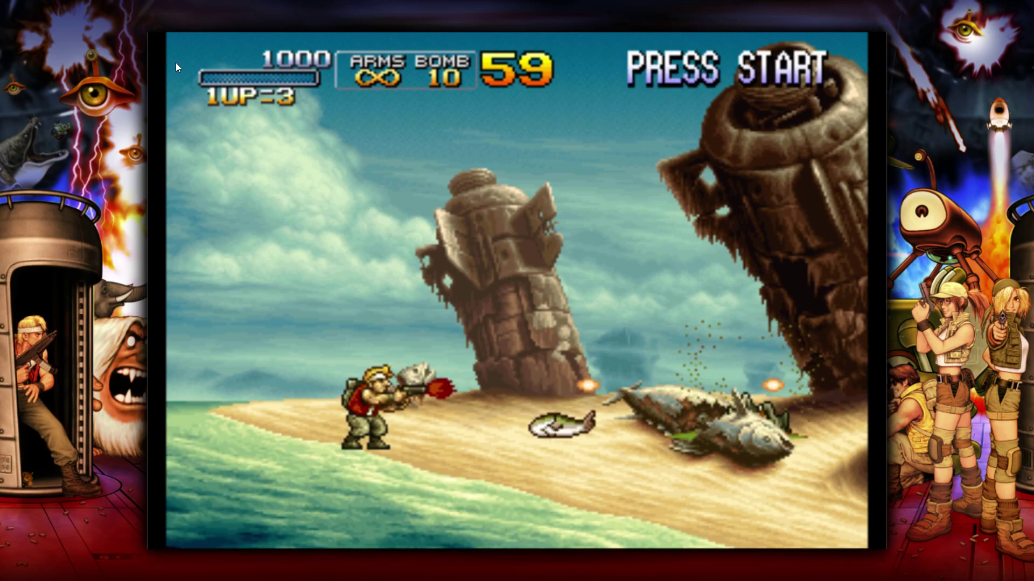
key(Right)
key(x)
key(z)
key(z)
key(Right)
key(z)
key(z)
key(x)
key(z)
key(z)
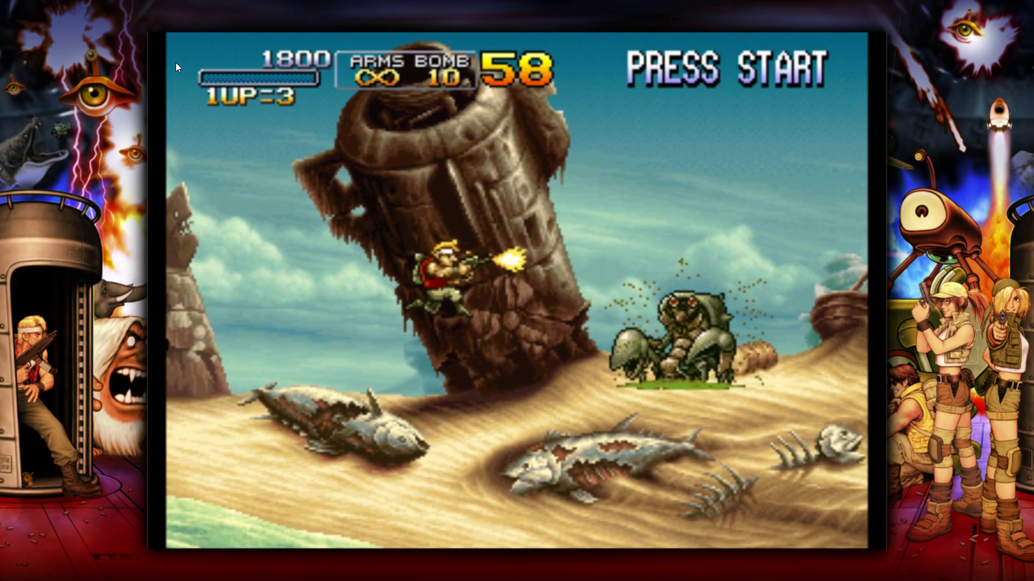
key(Right)
key(z)
key(z)
key(x)
key(z)
key(z)
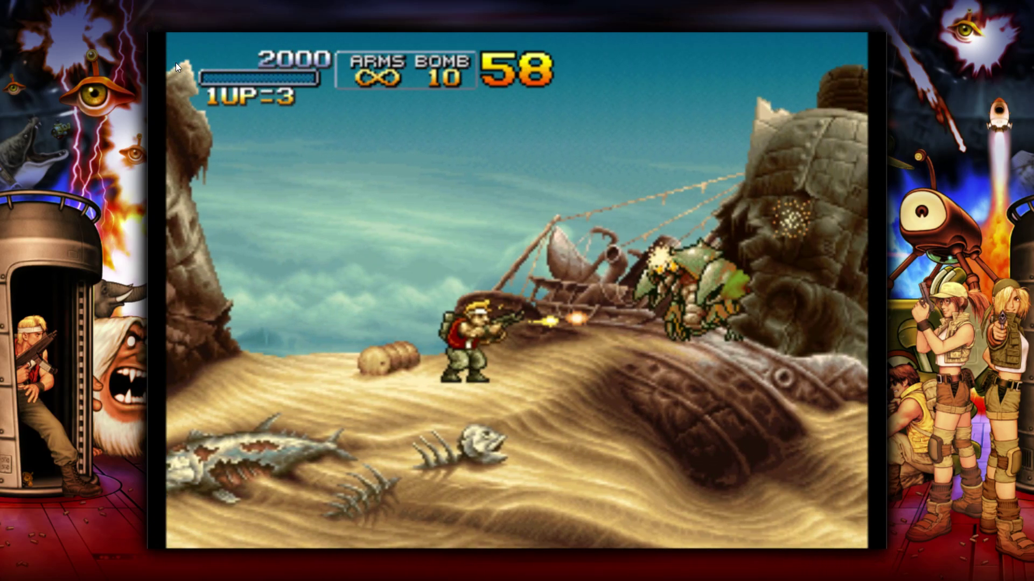
key(z)
key(z)
key(Right)
key(z)
key(z)
key(z)
key(z)
key(z)
key(z)
key(z)
key(z)
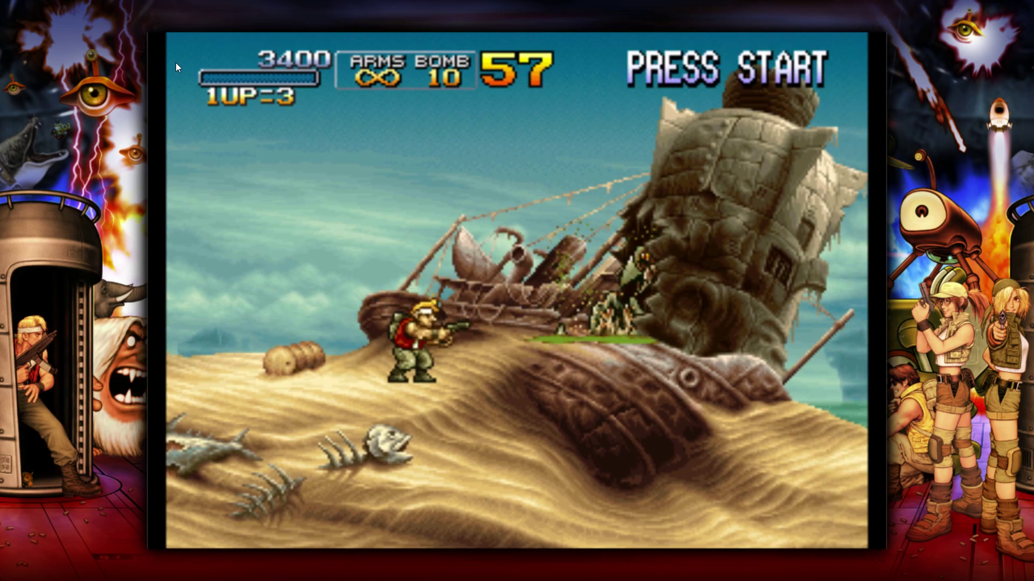
key(z)
key(z)
key(z)
key(z)
key(z)
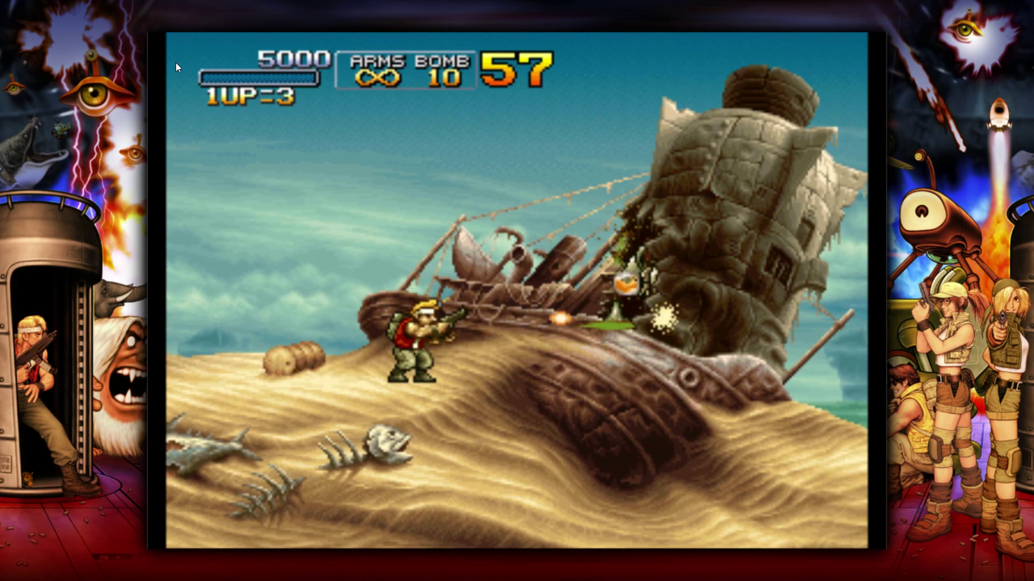
key(c)
key(c)
key(c)
key(c)
key(c)
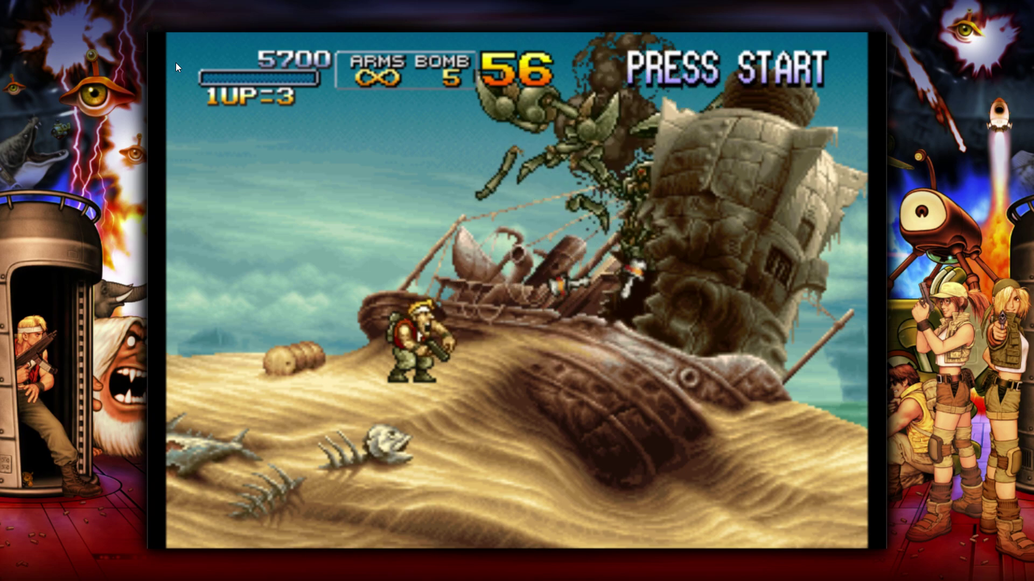
key(c)
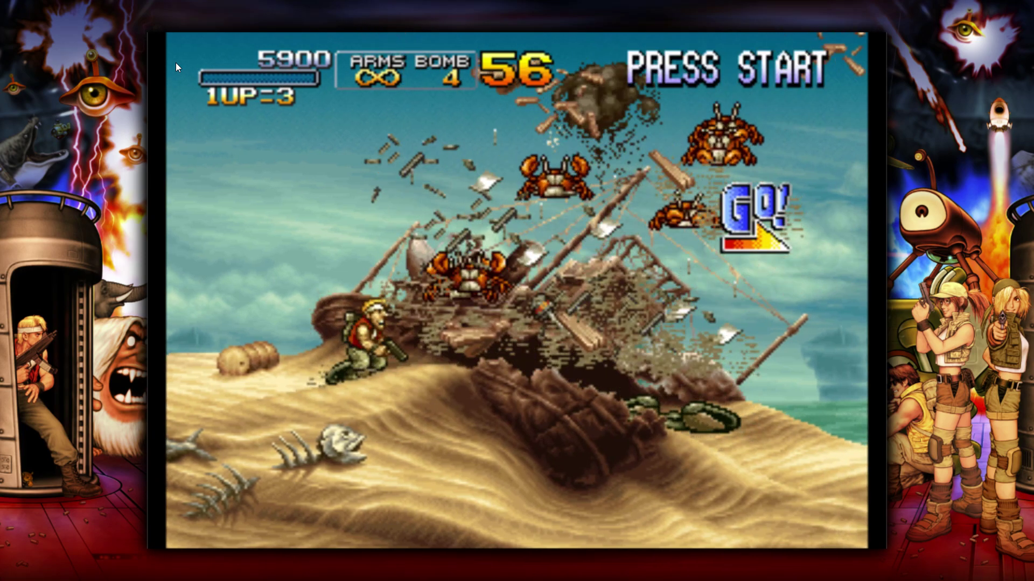